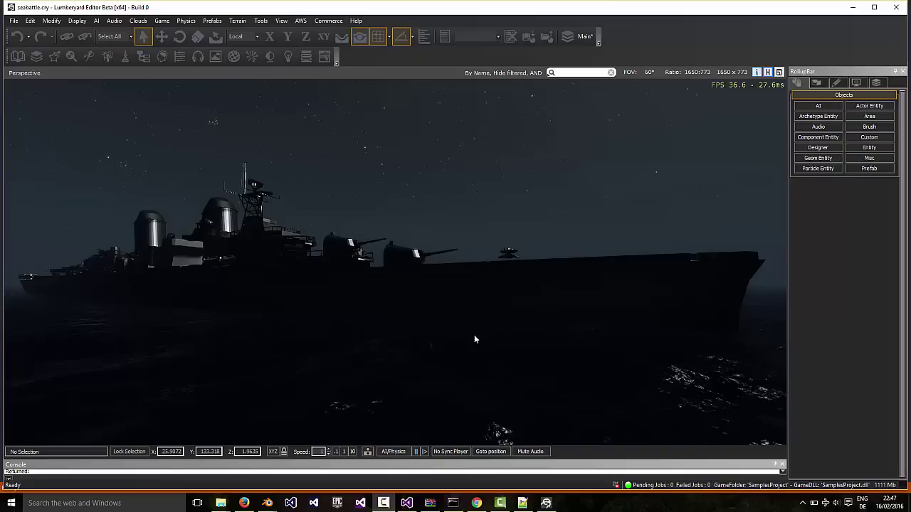
Examine the warship's hull, deck and gun turrets and the surrounding sea from several angles in the level
right_drag(475, 335, 342, 292)
key(d)
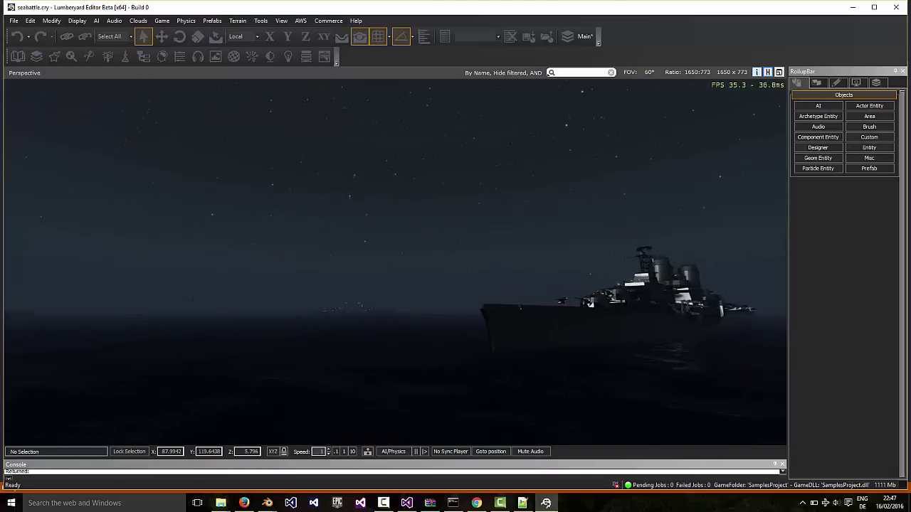
key(w)
right_drag(395, 262, 566, 400)
key(s)
key(w)
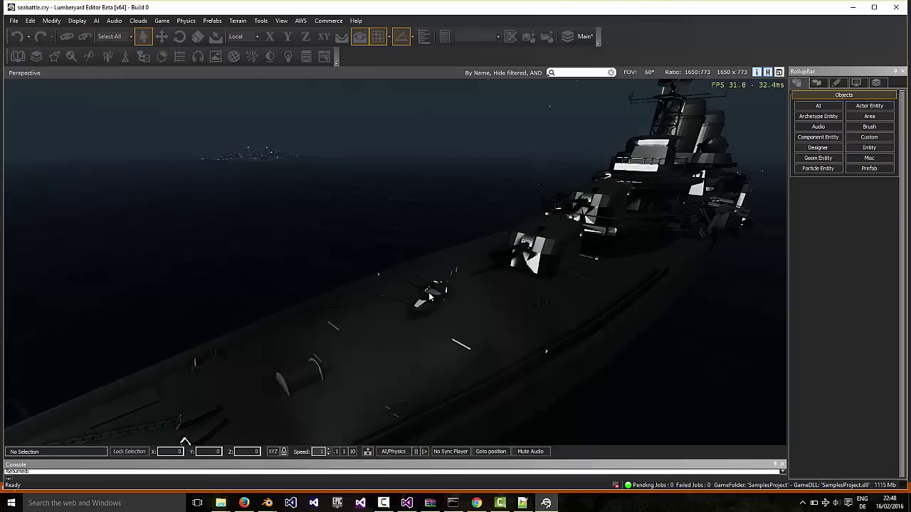
Play-test the sea battle level in game mode, exit it and view the whole warship from the side
click(162, 20)
click(186, 31)
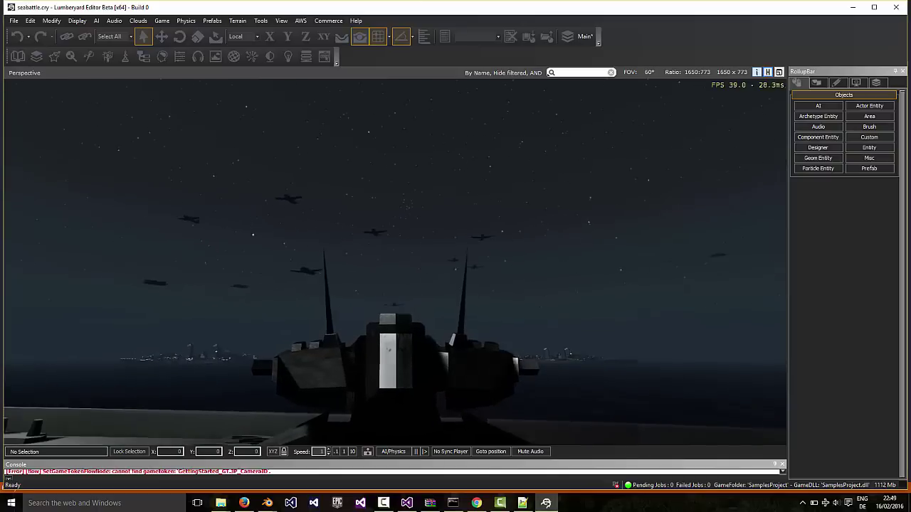
key(Escape)
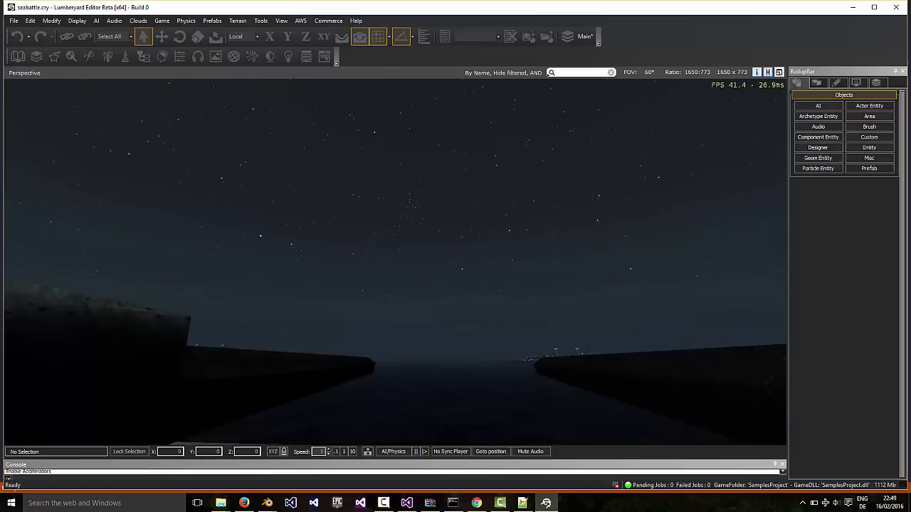
key(s)
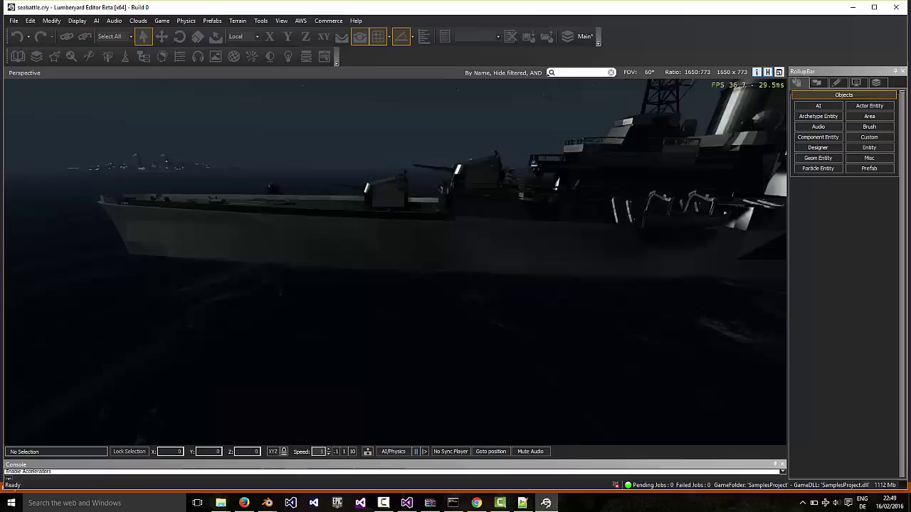
key(s)
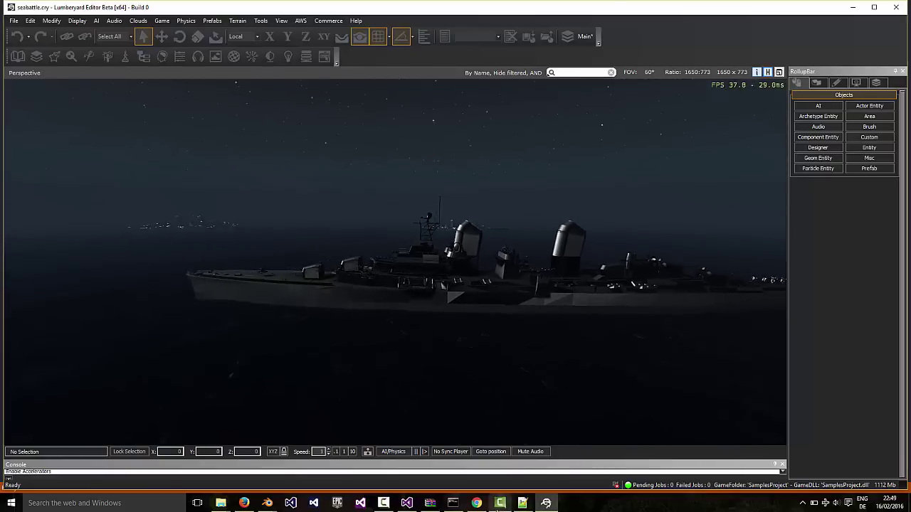
Switch to Chrome and browse the TurboSquid warship models sorted by lower prices, comparing the free and low-cost ones
click(477, 503)
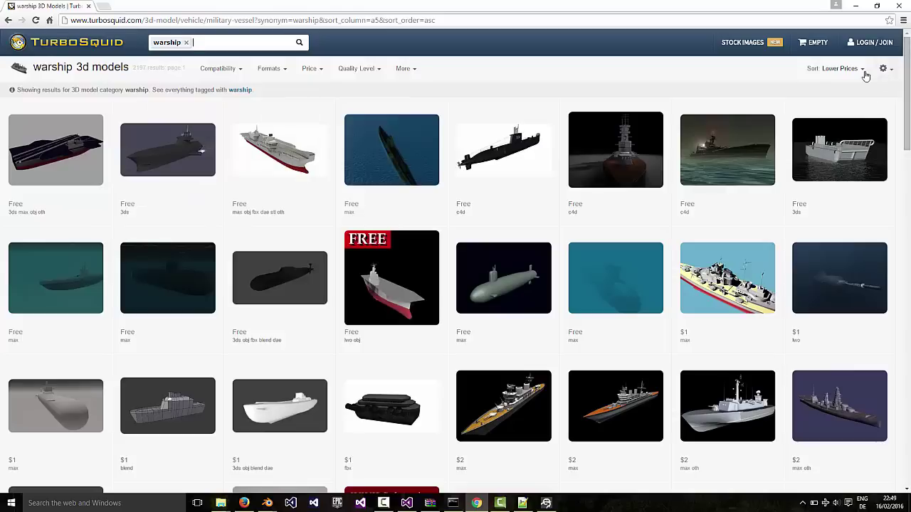
mouse_move(178, 162)
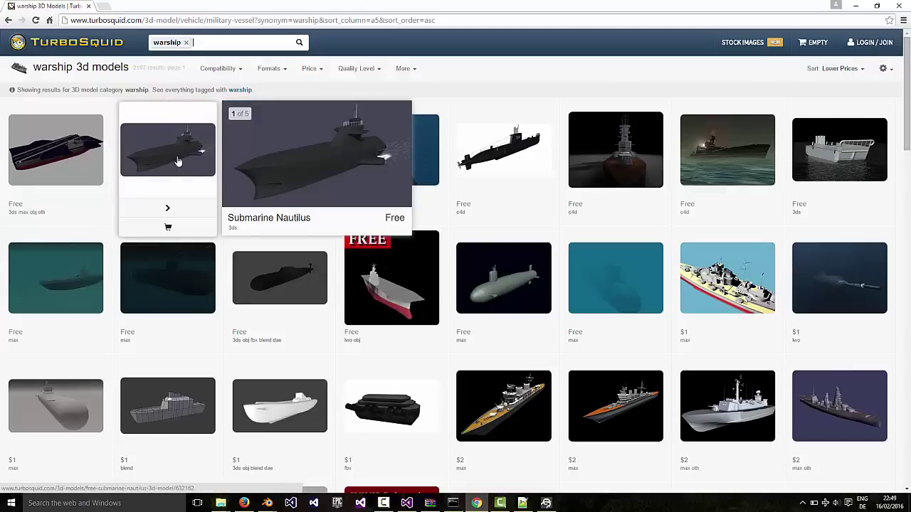
scroll(249, 178, down, 8)
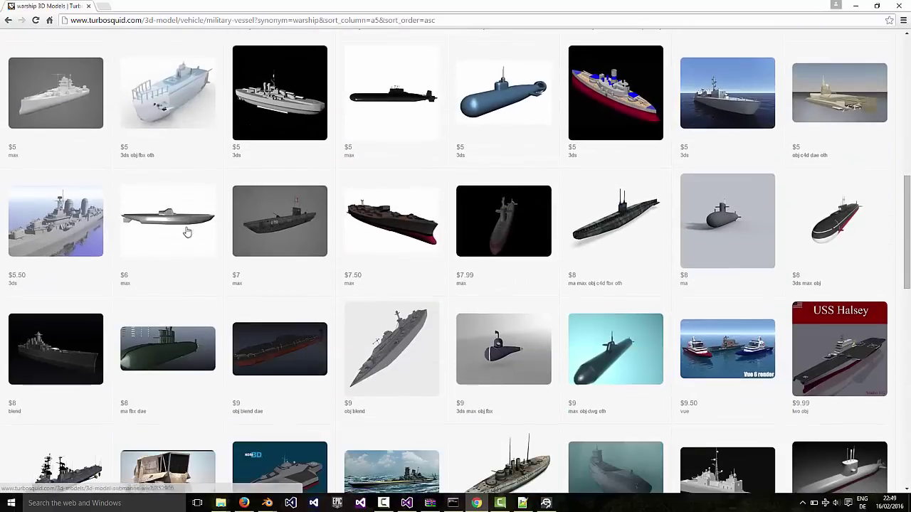
mouse_move(38, 234)
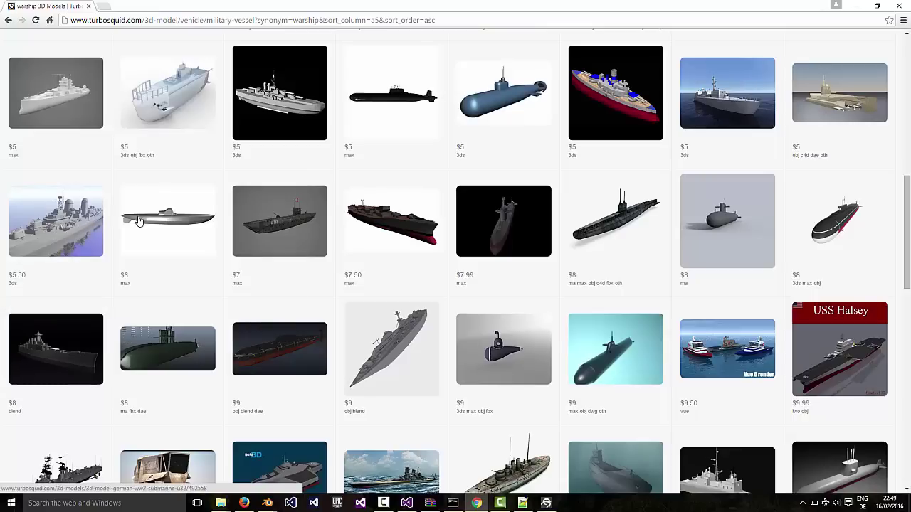
scroll(296, 184, up, 8)
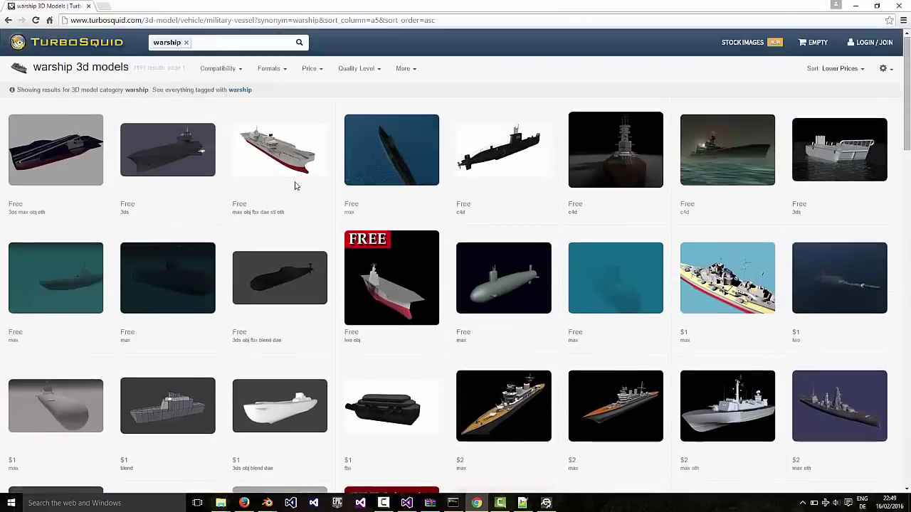
scroll(296, 185, down, 4)
scroll(296, 185, up, 4)
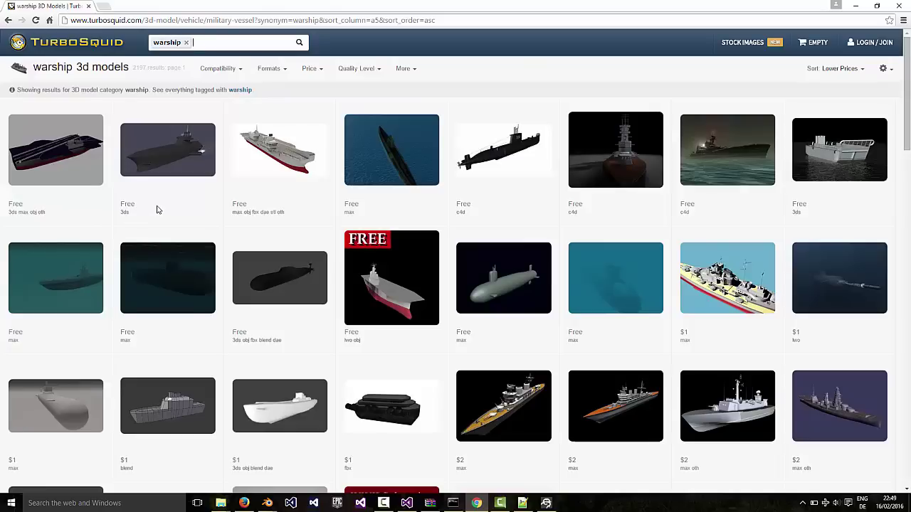
mouse_move(166, 193)
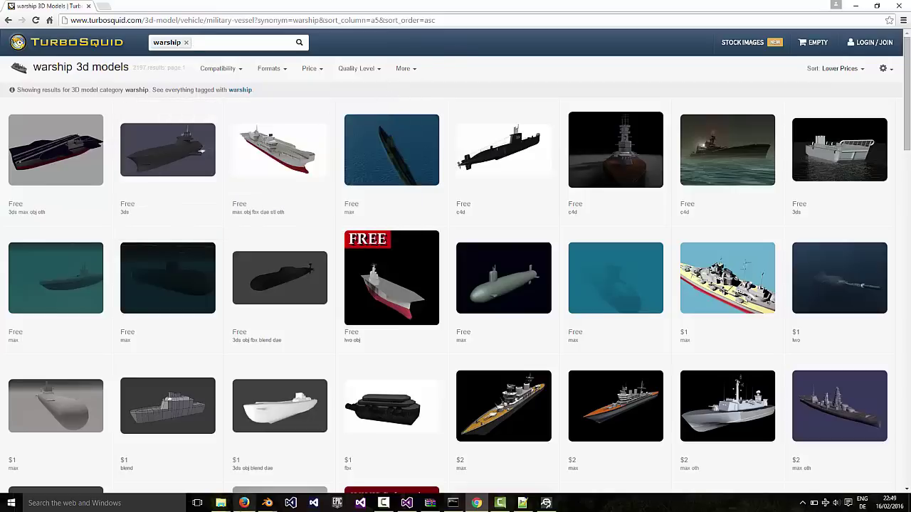
mouse_move(272, 505)
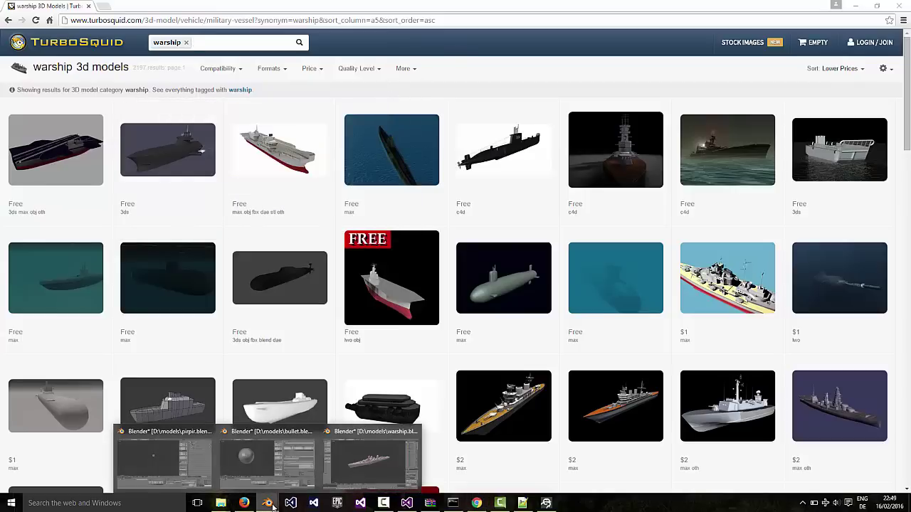
Switch to the Blender window containing warship.blend and check the available file import options
click(367, 469)
click(27, 19)
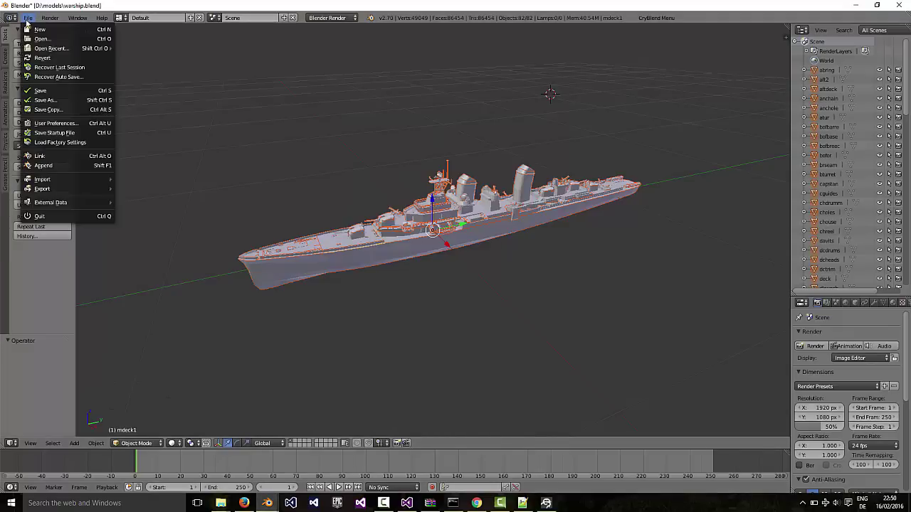
mouse_move(68, 181)
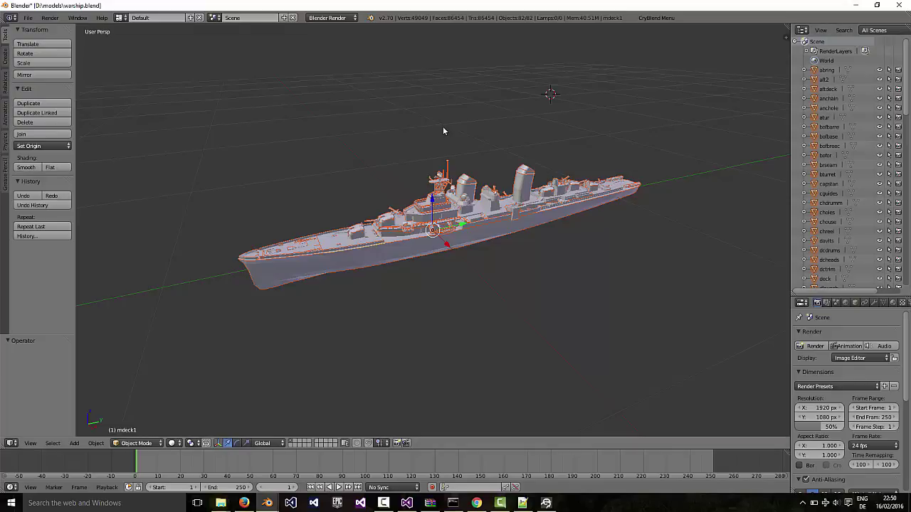
Deselect everything and inspect the warship's separate parts, such as the hull, the stack and the superstructure, one by one
key(a)
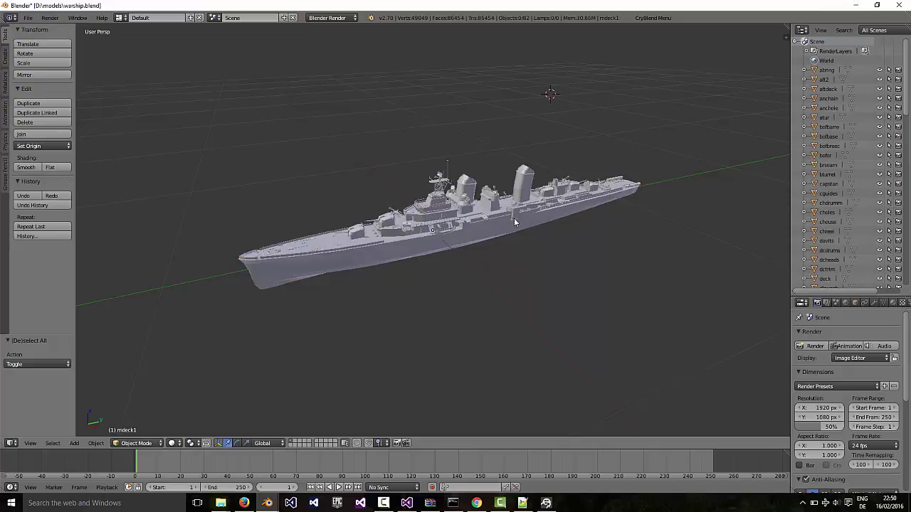
right_click(389, 246)
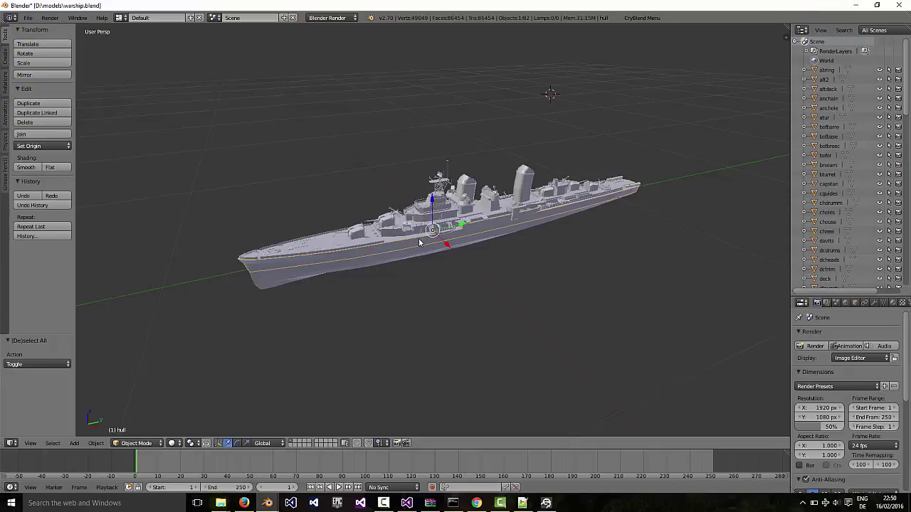
right_click(457, 210)
right_click(472, 190)
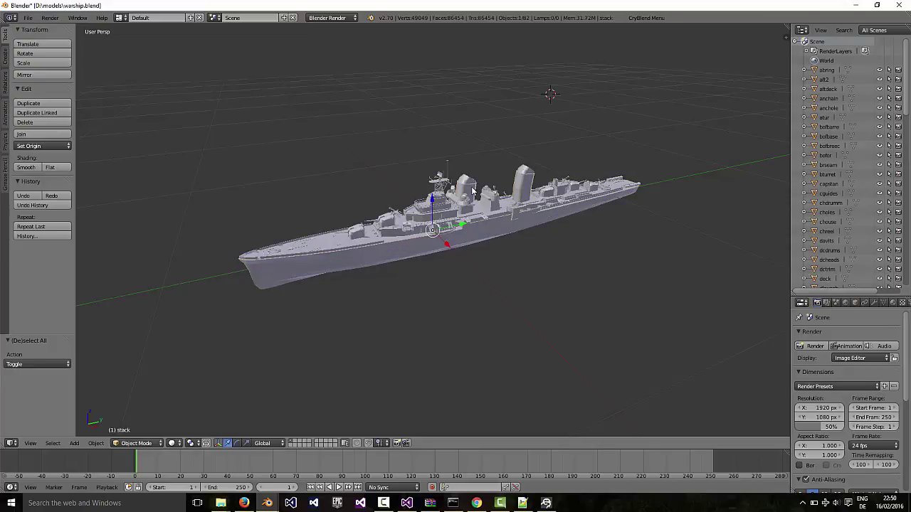
right_click(511, 205)
right_click(467, 225)
Select all parts of the warship, join them into a single object and open the file commands
key(a)
key(a)
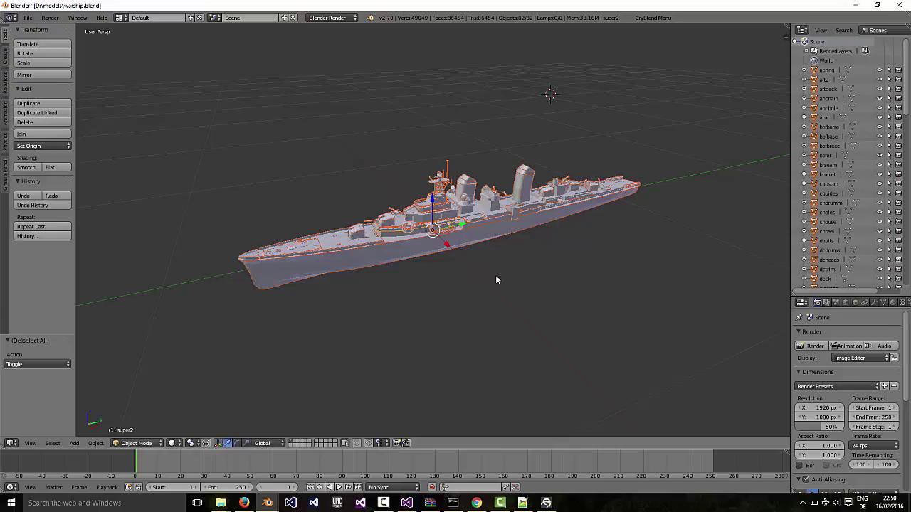
key(ctrl+j)
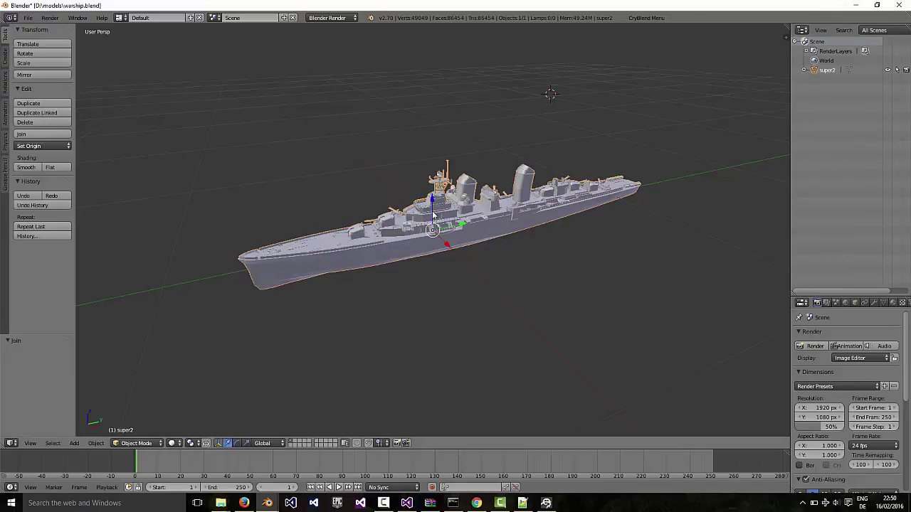
click(27, 17)
Switch back to Lumberyard Editor and review the list of available view panes, including the FBX geometry import
click(546, 503)
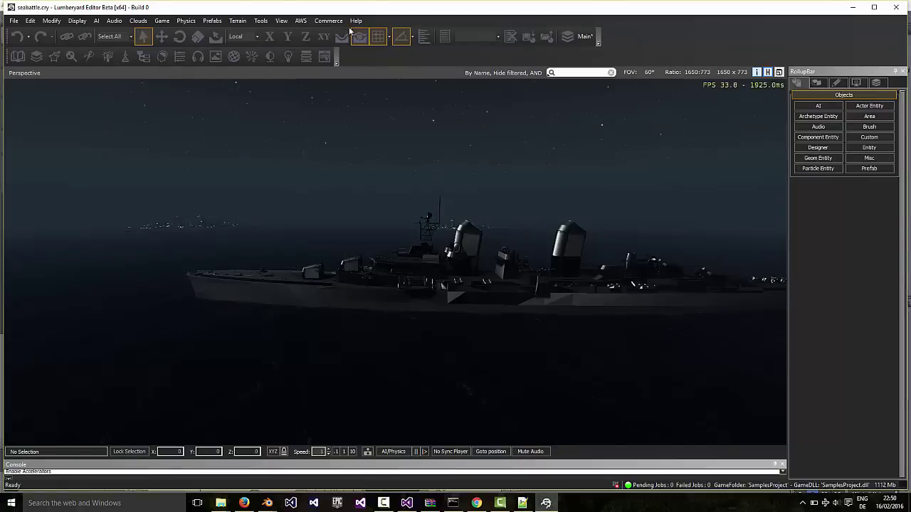
click(282, 23)
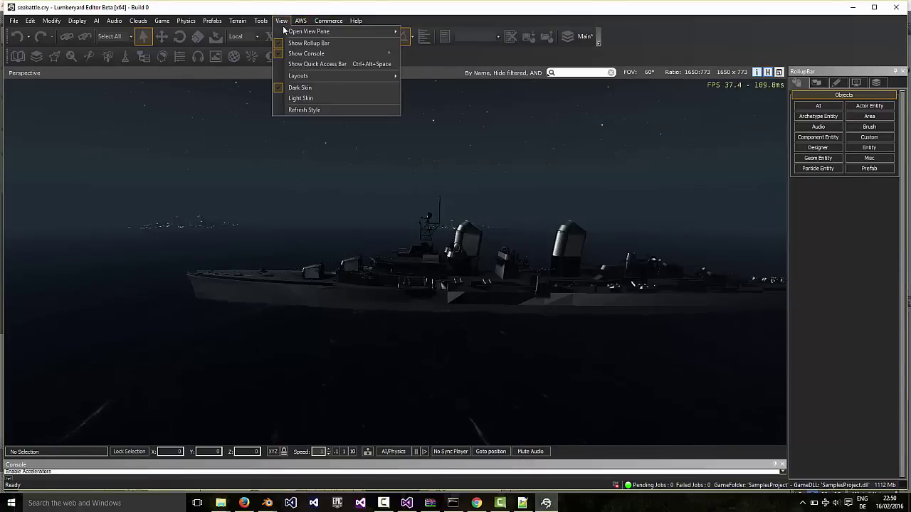
mouse_move(284, 32)
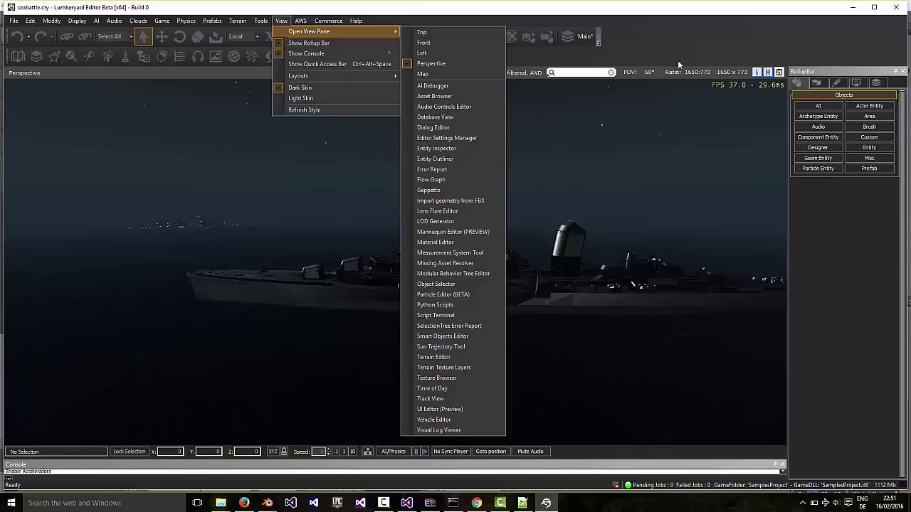
click(688, 42)
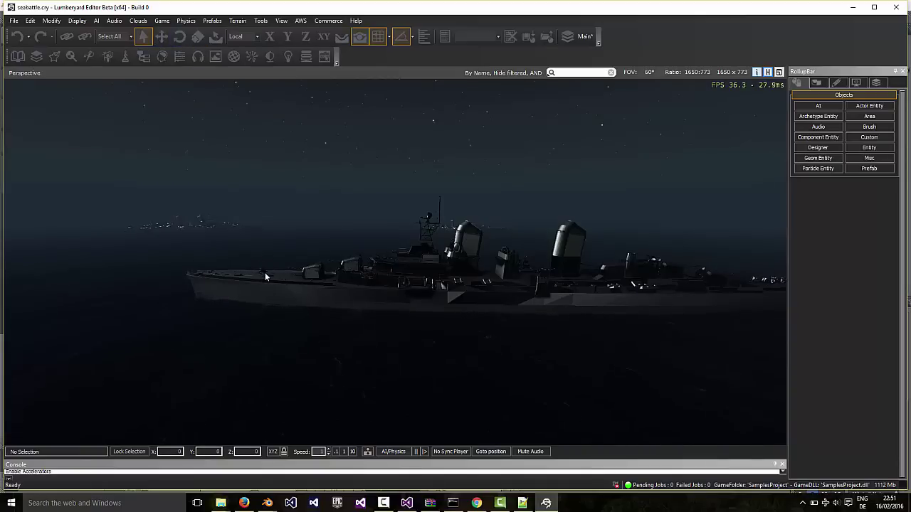
Add the Sphere_Controller_Ori prefab from the Character_Controllers library to the level near the warship's stern deck
click(871, 169)
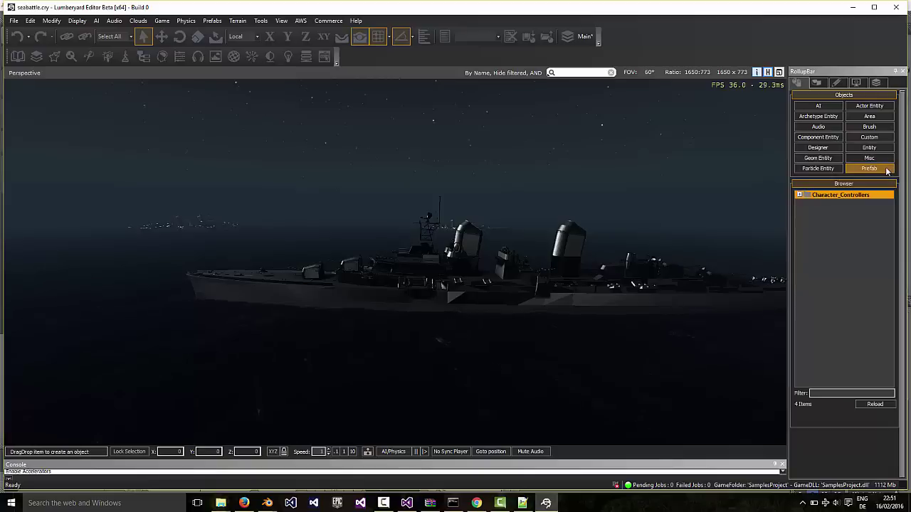
click(799, 195)
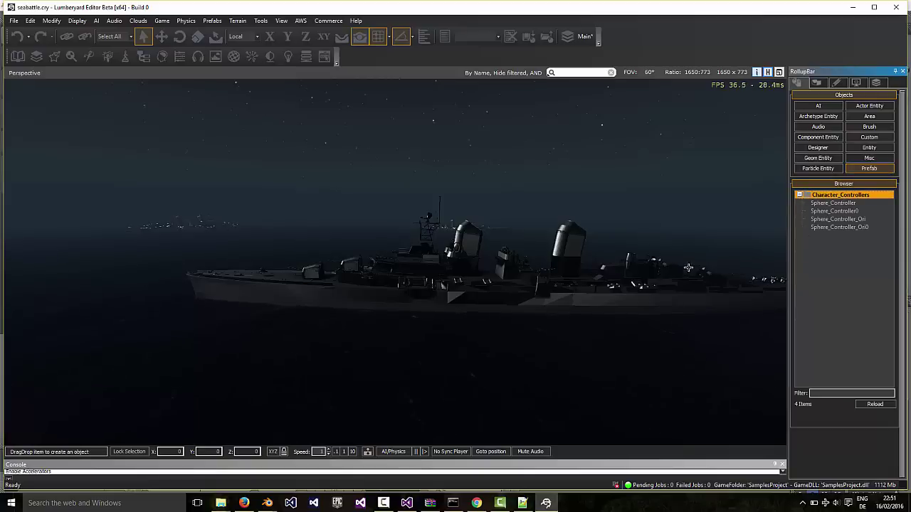
right_drag(683, 330, 637, 398)
key(w)
key(w)
key(d)
key(s)
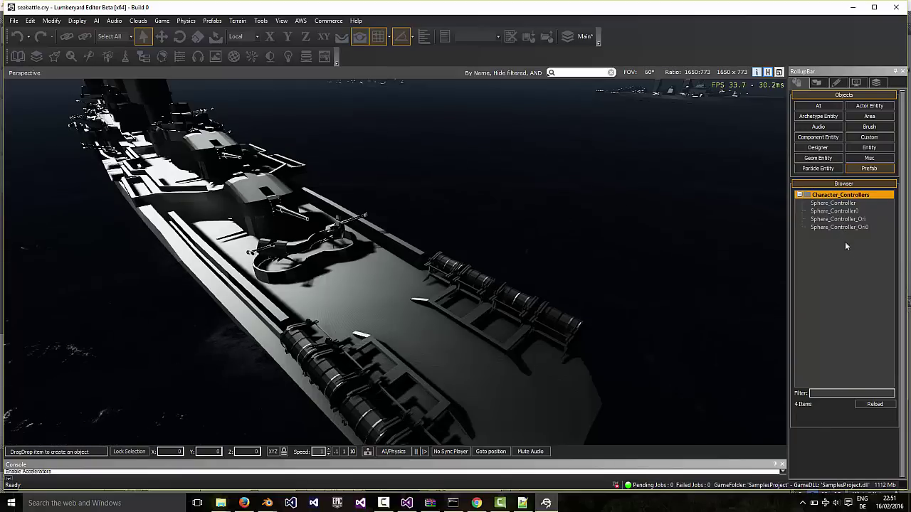
click(843, 220)
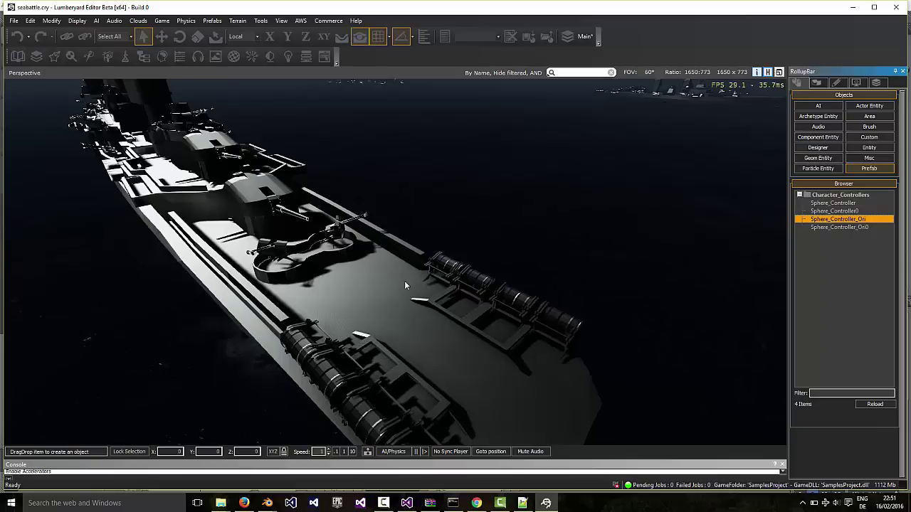
drag(840, 217, 366, 288)
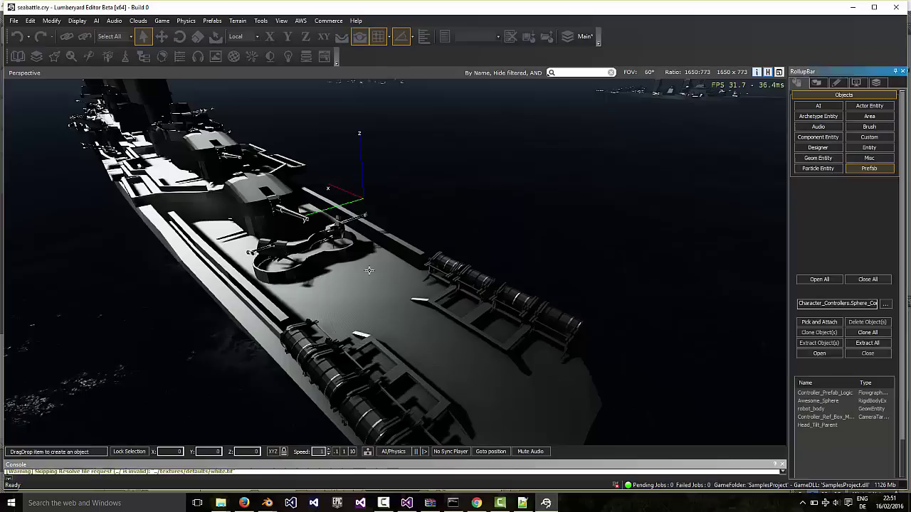
Move the sphere controller prefab over the stern deck between the barrel racks and raise it along Z
click(162, 36)
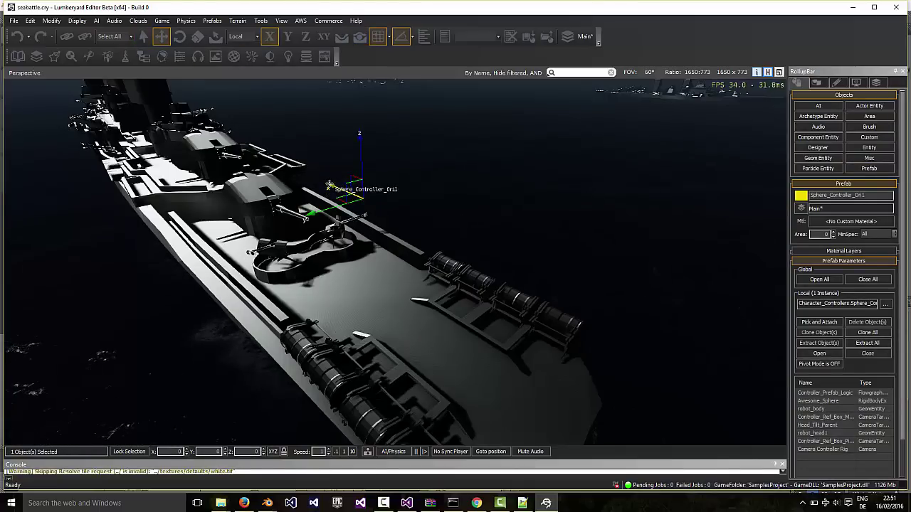
drag(330, 183, 346, 313)
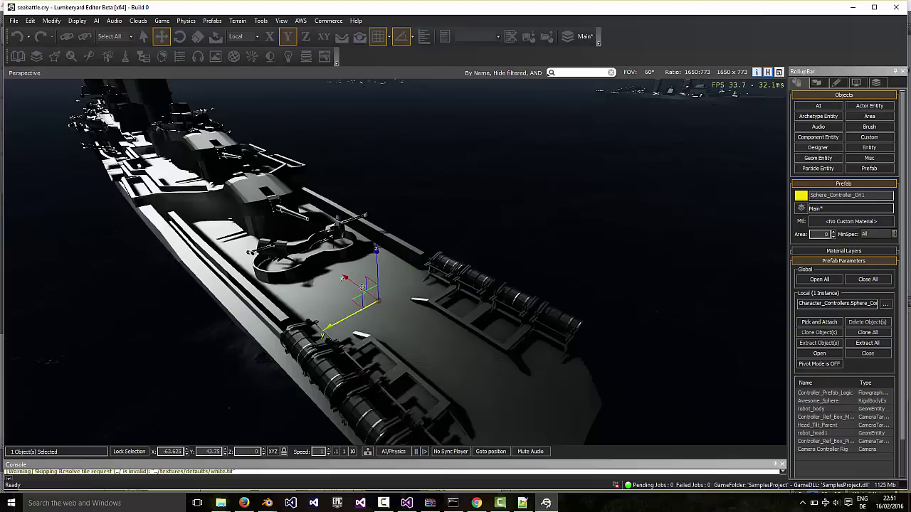
click(377, 245)
drag(377, 246, 380, 187)
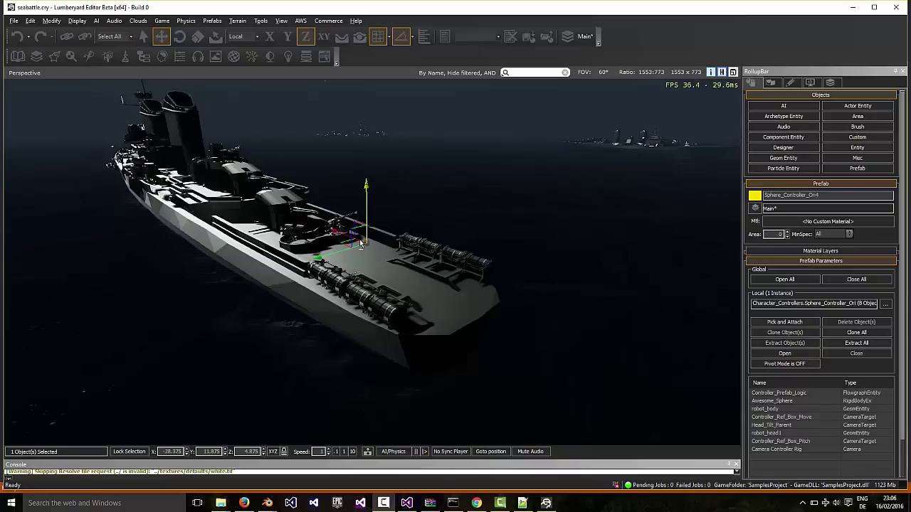
Open the Time of Day editor and set the level's time to about 12
click(269, 59)
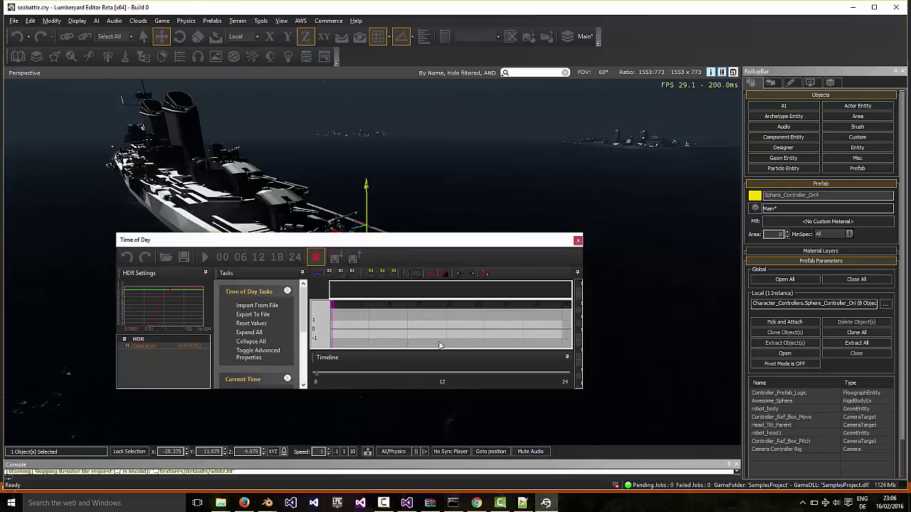
drag(409, 304, 436, 306)
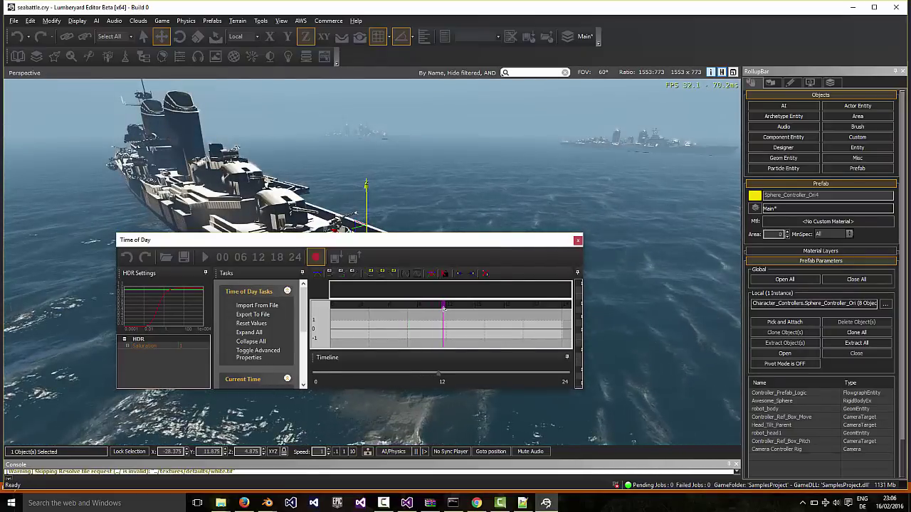
Close the Time of Day editor and move the sphere controller prefab to about X -57, Y 37, Z 31
click(577, 241)
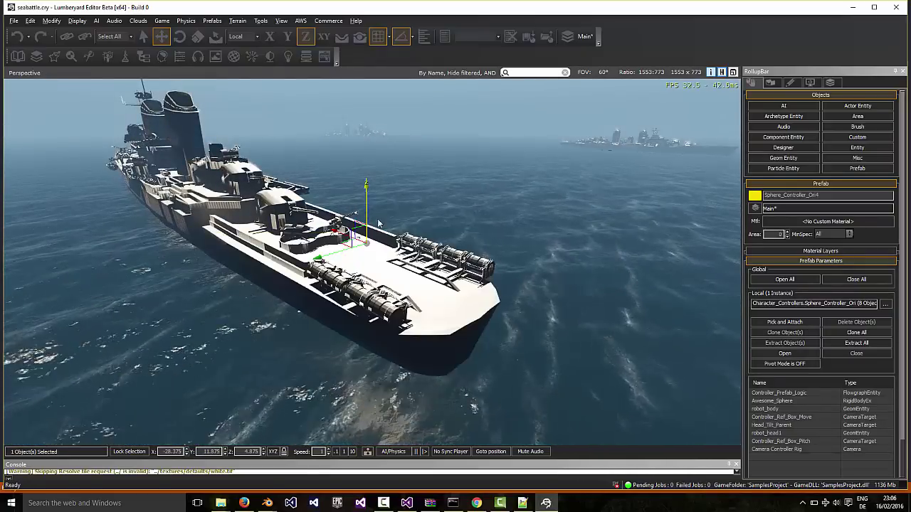
drag(367, 187, 366, 110)
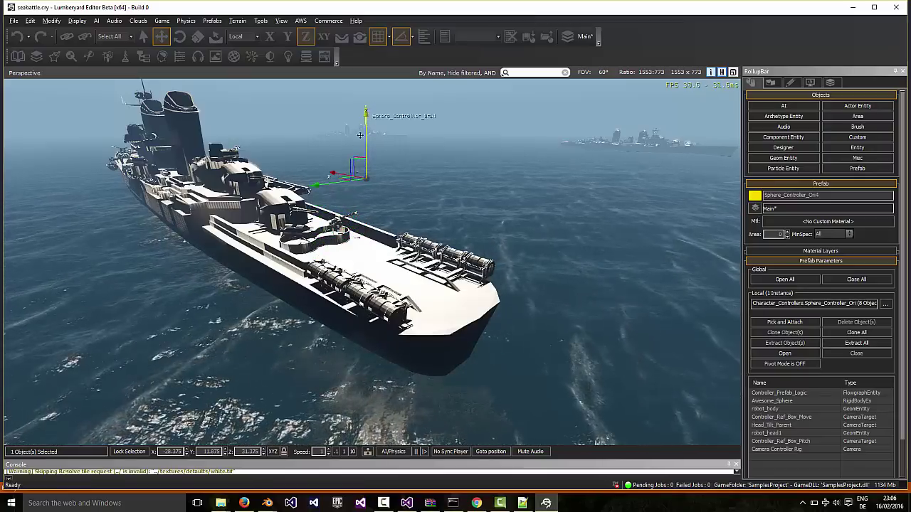
drag(333, 174, 297, 219)
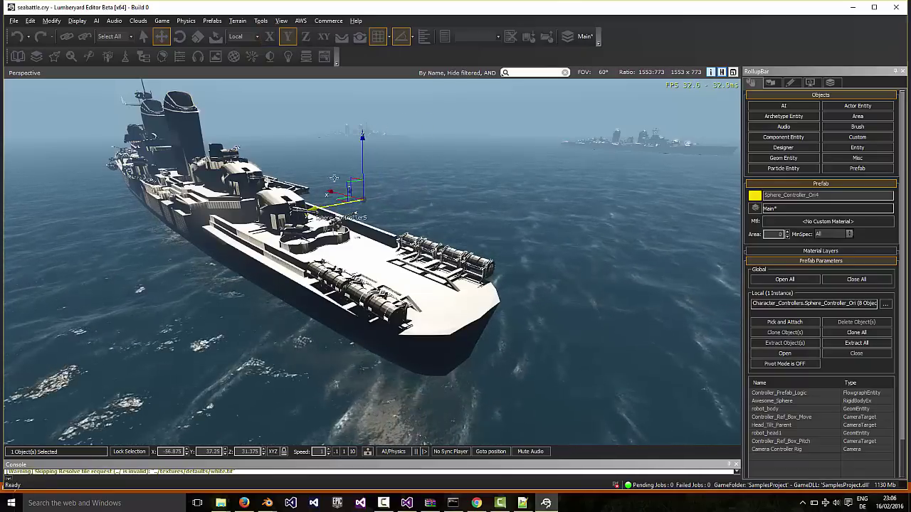
Reposition the sphere controller prefab above the stern deck at about X -101, Y 71, Z 38
key(w)
right_drag(367, 157, 368, 137)
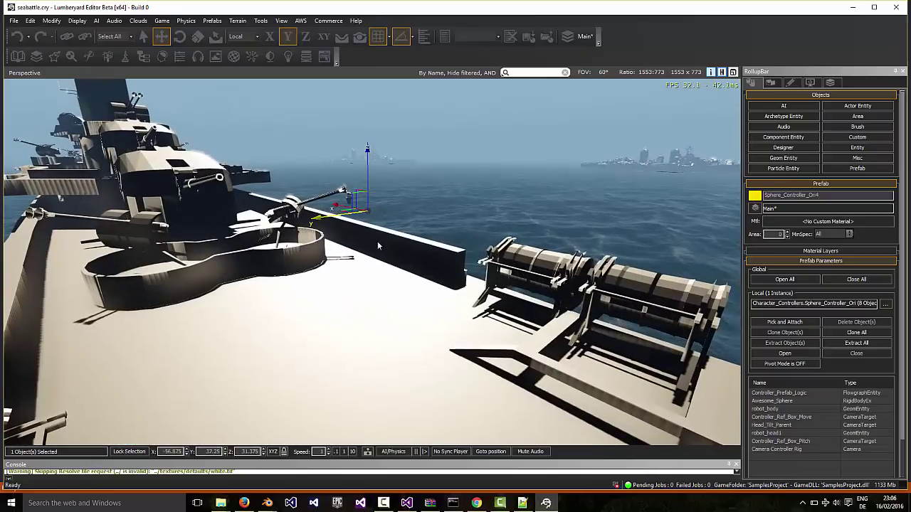
drag(337, 206, 209, 329)
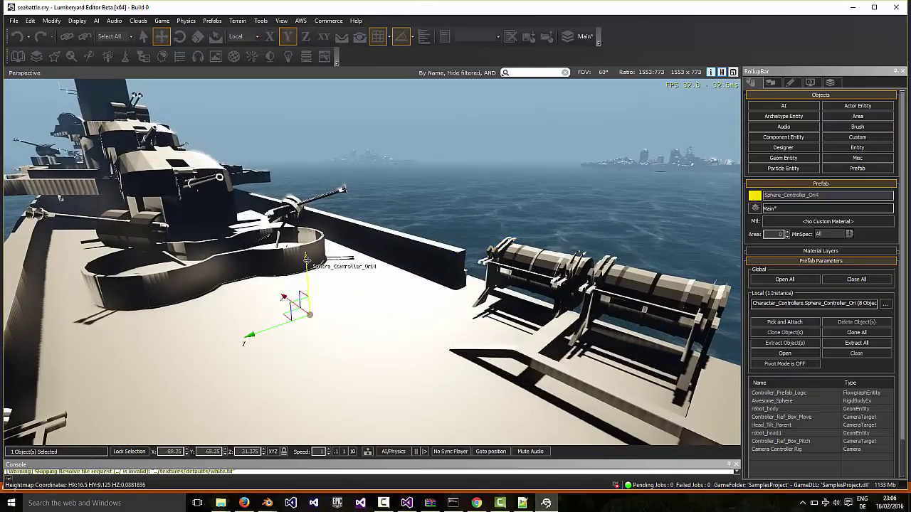
drag(305, 274, 304, 155)
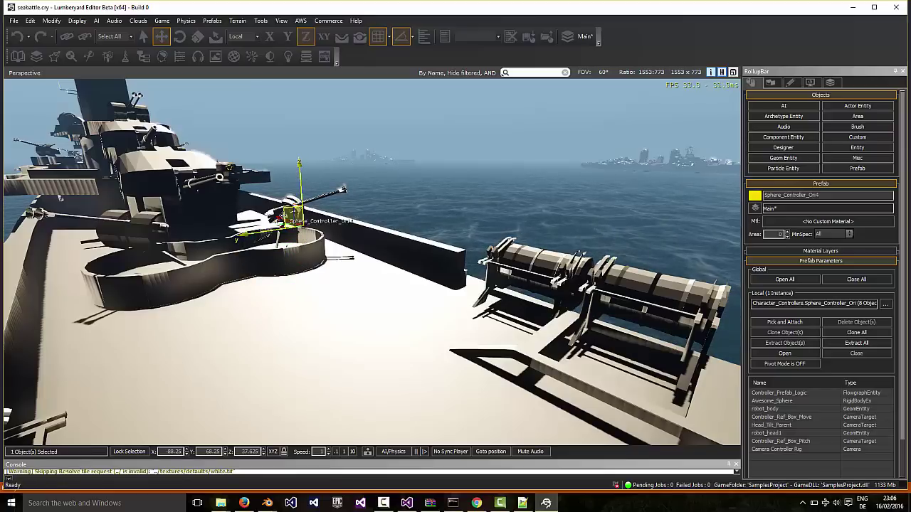
drag(287, 223, 319, 292)
Examine the sphere controller from the side and inspect its robot_body, robot_head1 and Awesome_Sphere components
key(a)
right_drag(318, 293, 374, 252)
key(w)
key(d)
key(d)
alt+middle_drag(404, 301, 409, 302)
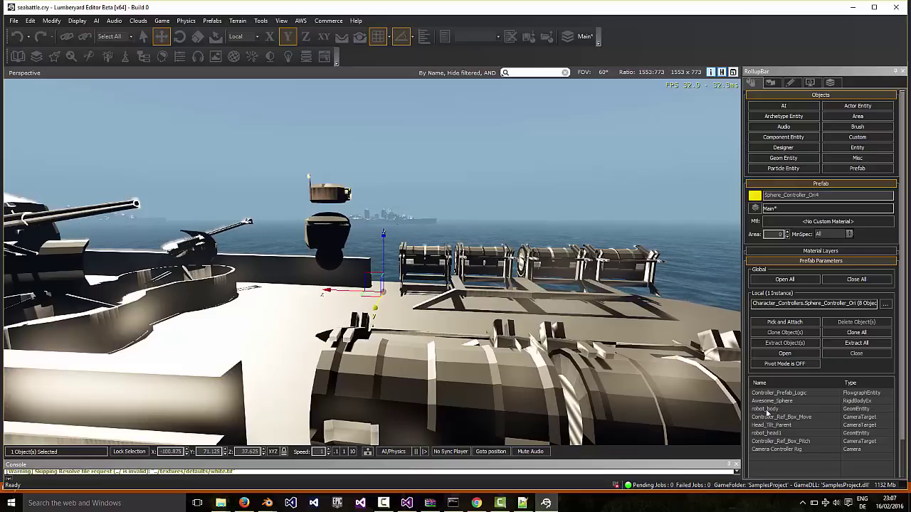
click(767, 410)
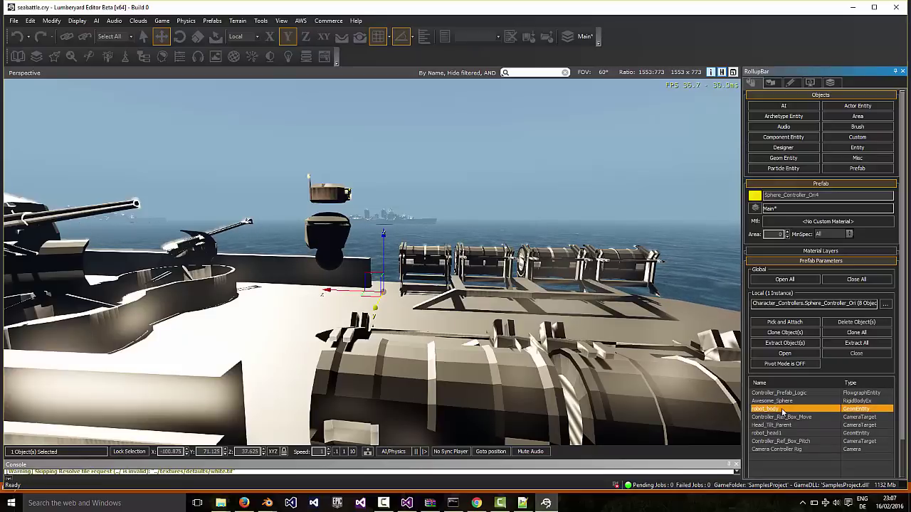
right_click(783, 412)
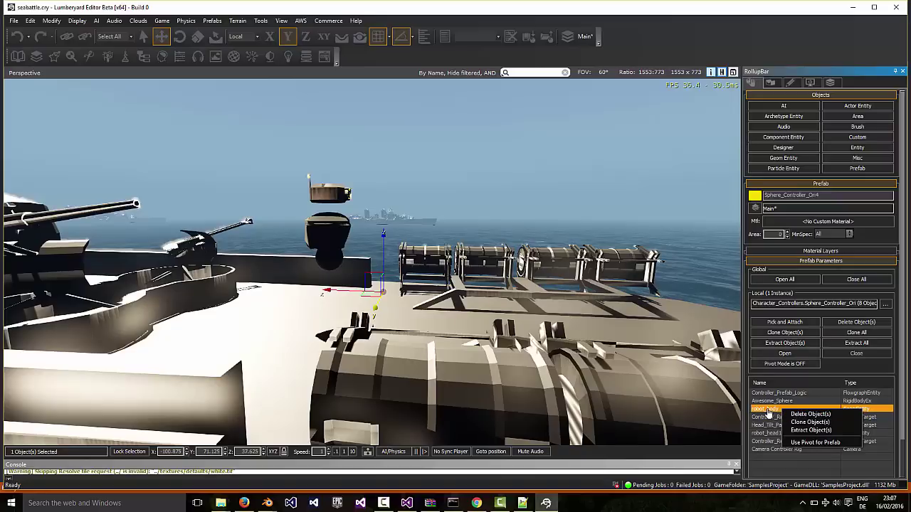
click(768, 413)
click(776, 434)
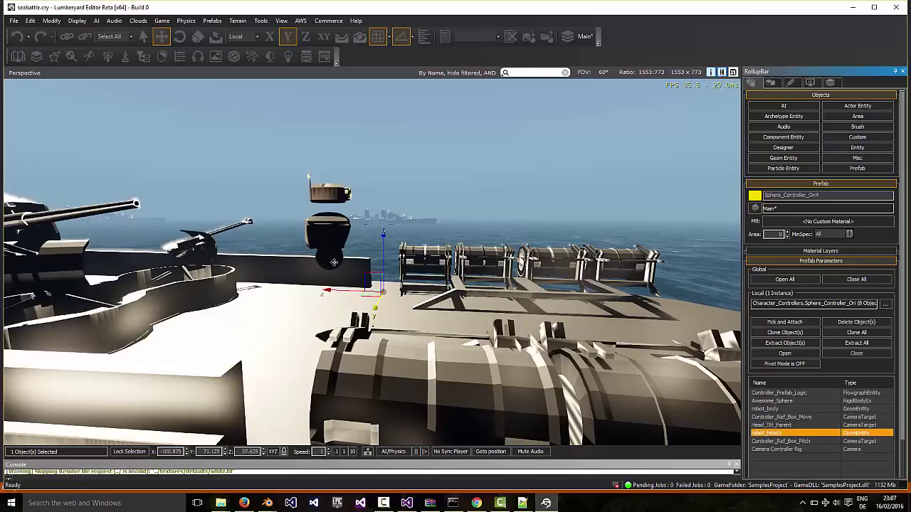
click(776, 401)
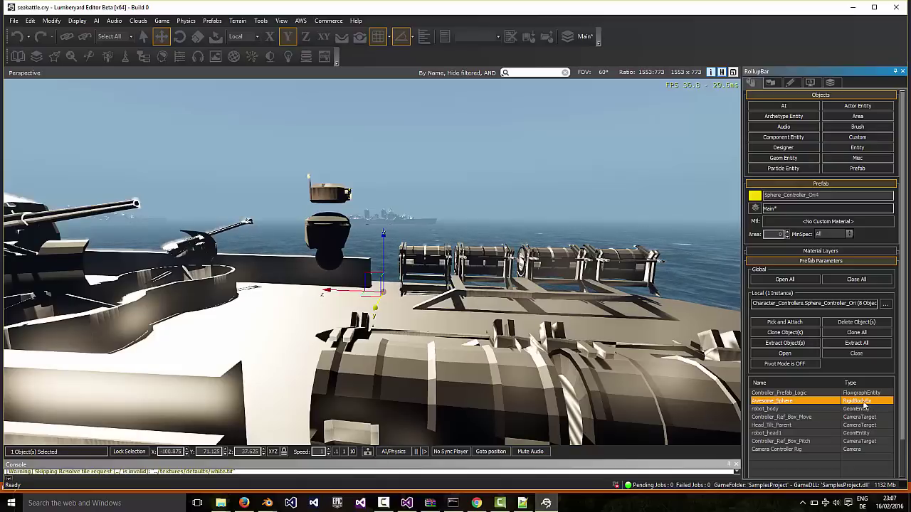
right_click(819, 402)
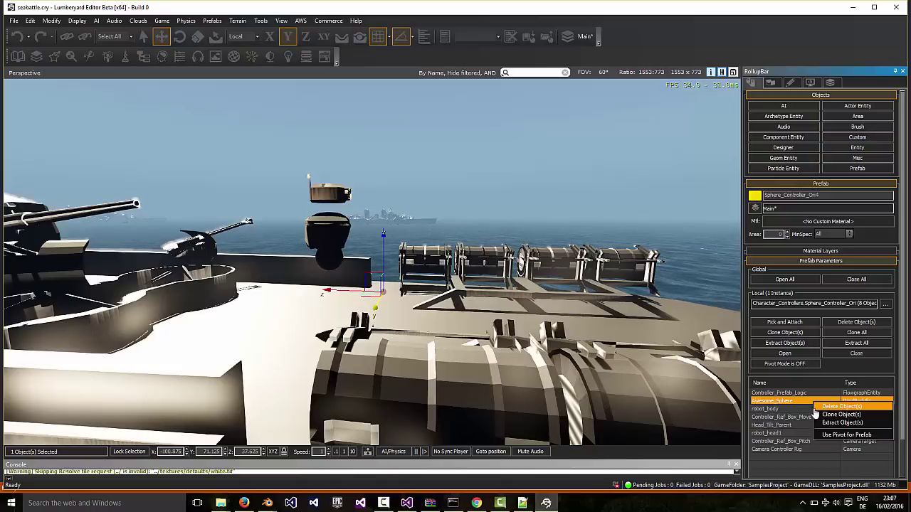
click(799, 403)
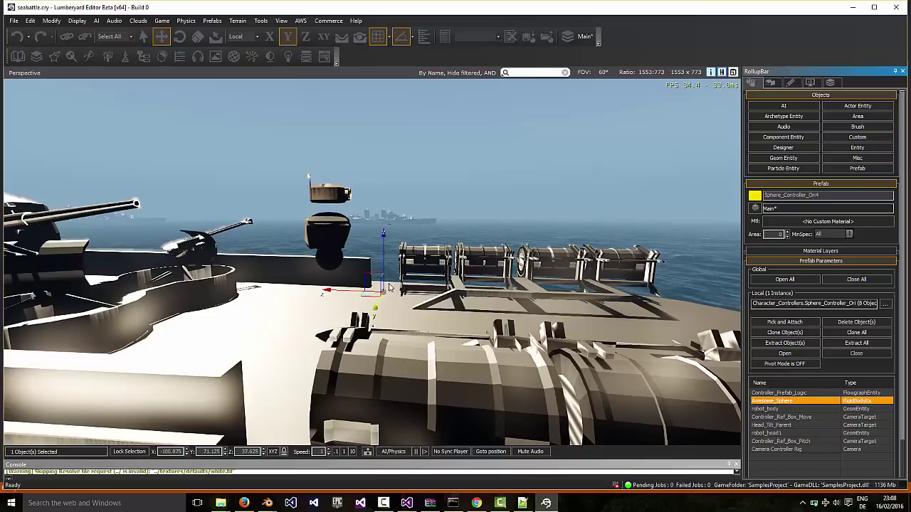
Delete the sphere controller prefab from the level
key(Delete)
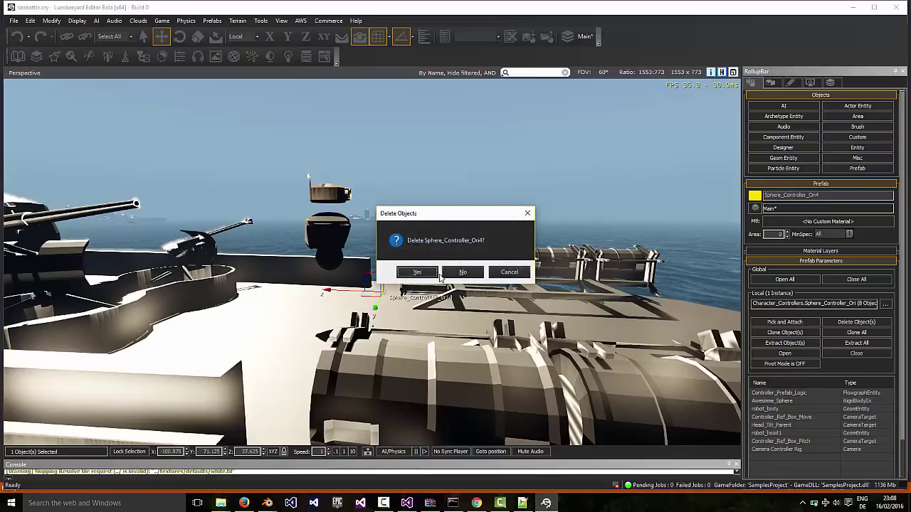
click(417, 272)
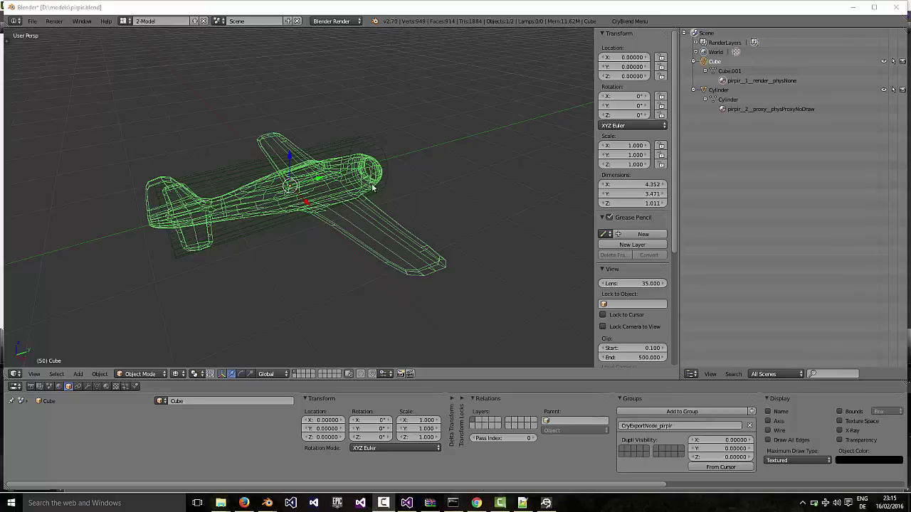
In Blender, review the CryBlend export commands and inspect the plane's cylinder physics proxy and its render mesh
click(637, 21)
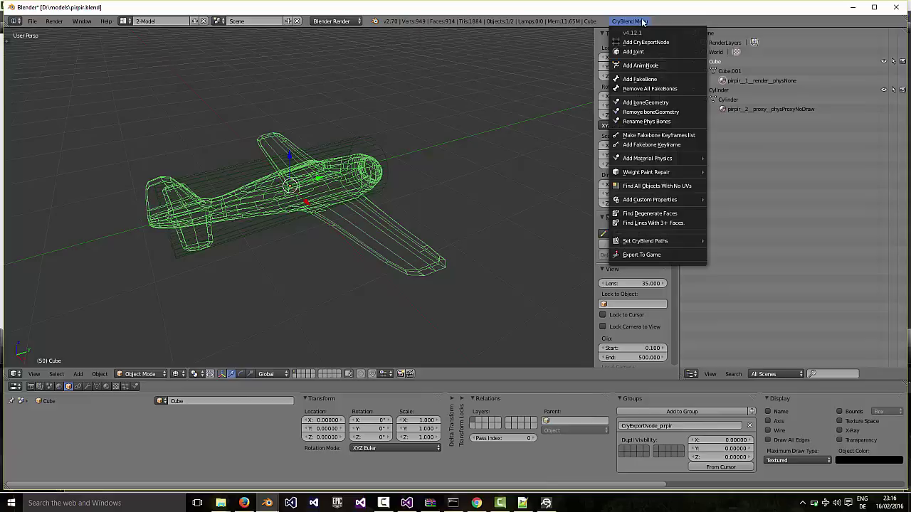
click(642, 21)
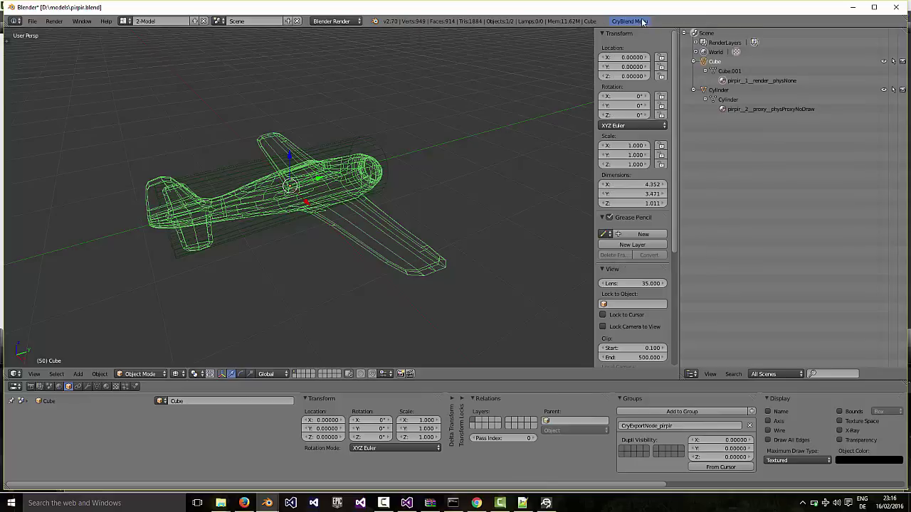
right_click(362, 146)
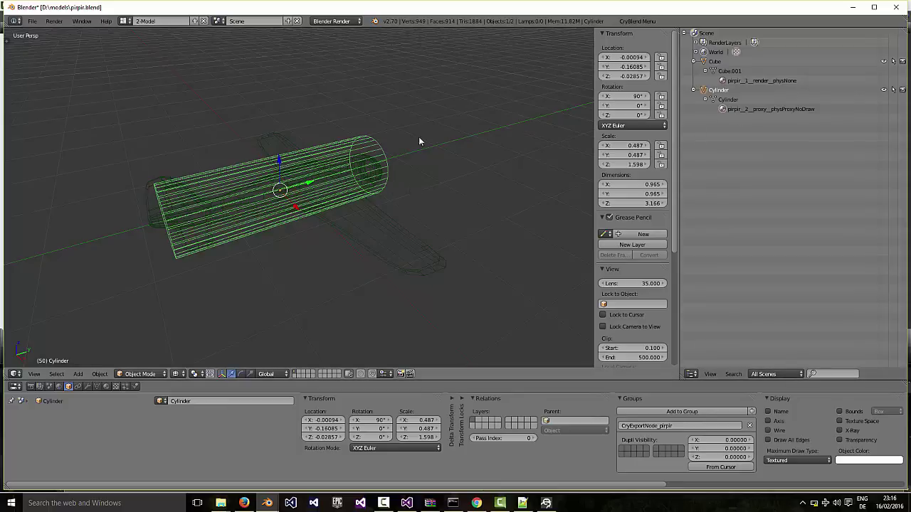
right_click(382, 213)
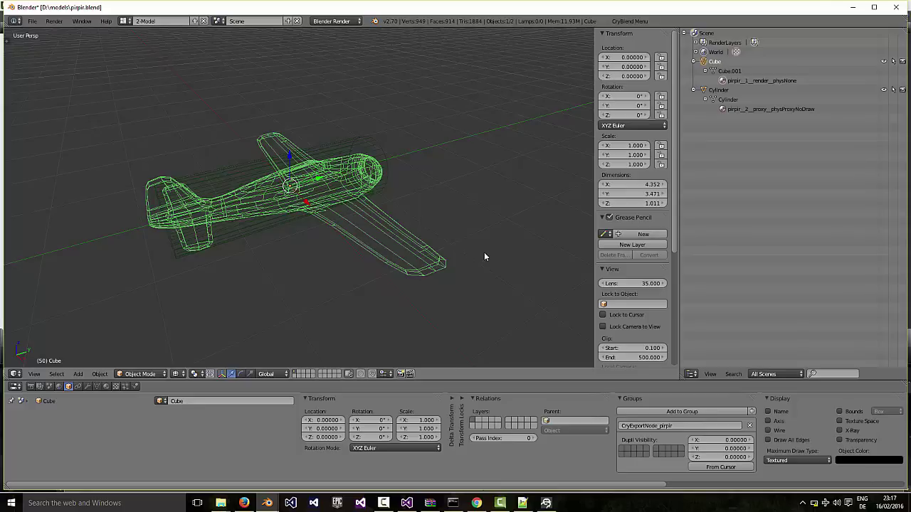
Switch to Visual Studio and examine the SpawnEntity and LoadGeometry calls in GameplaySampleGame.cpp
click(406, 503)
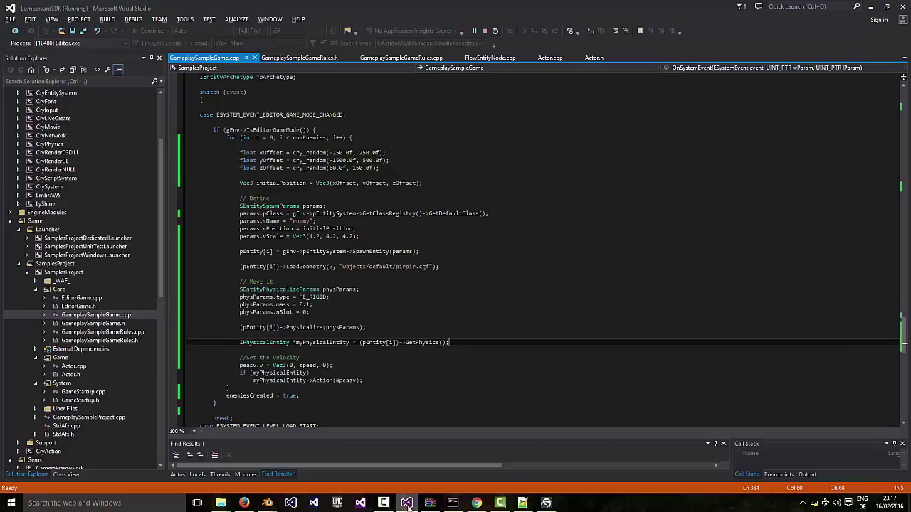
double_click(370, 252)
click(439, 253)
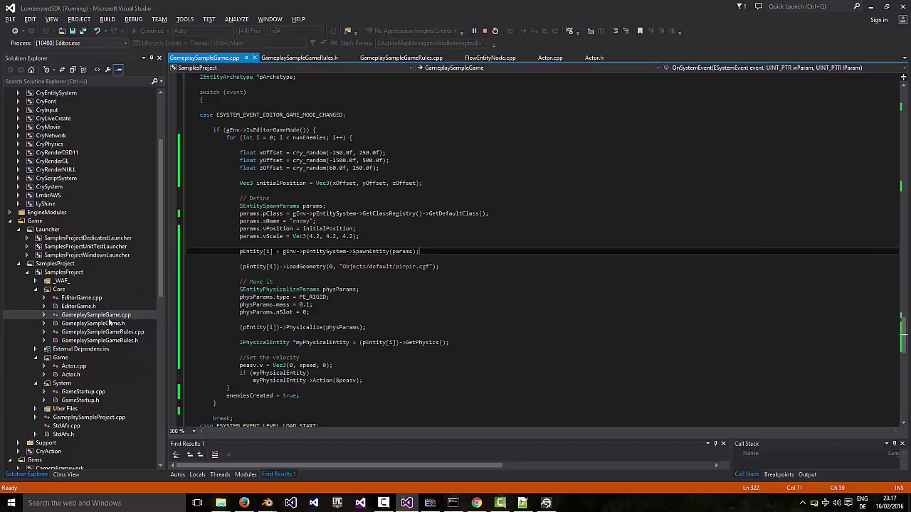
click(240, 274)
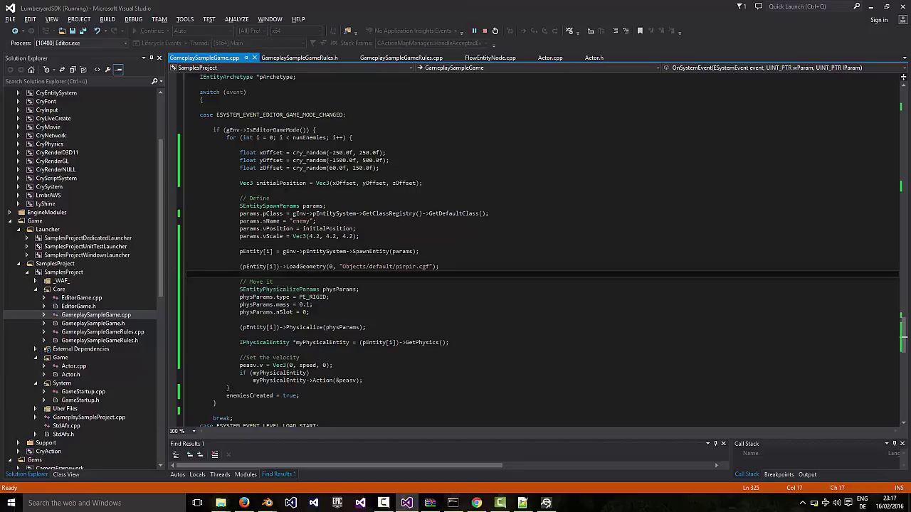
scroll(540, 250, up, 4)
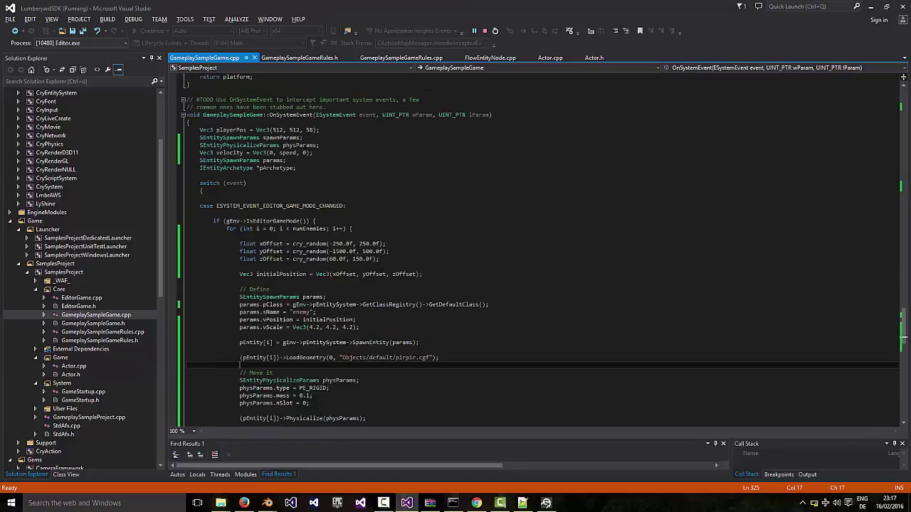
Examine OnSystemEvent, its ESYSTEM_EVENT_EDITOR_GAME_MODE_CHANGED case and the enemy-spawning loop inside it
double_click(306, 114)
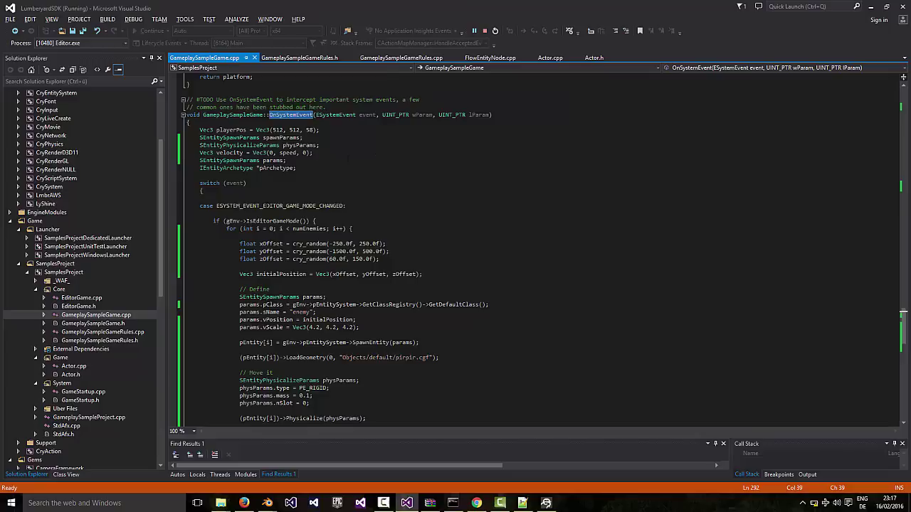
double_click(270, 206)
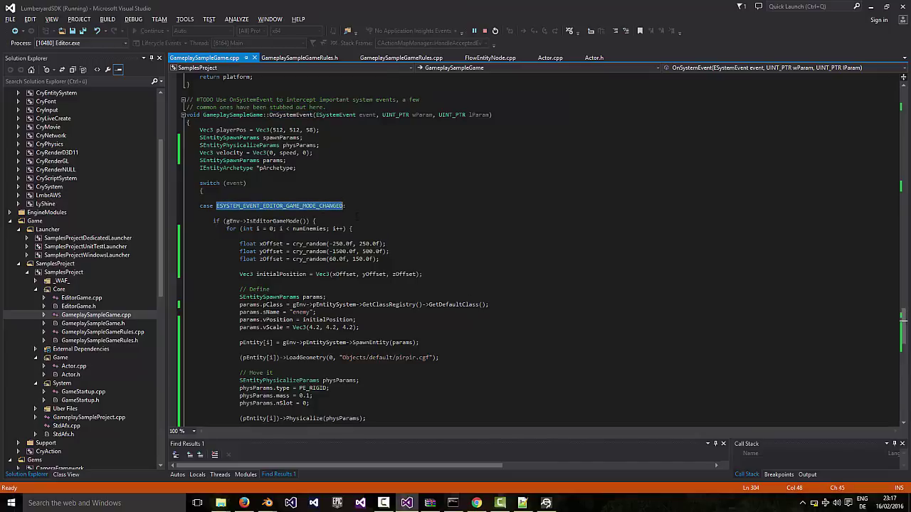
click(370, 235)
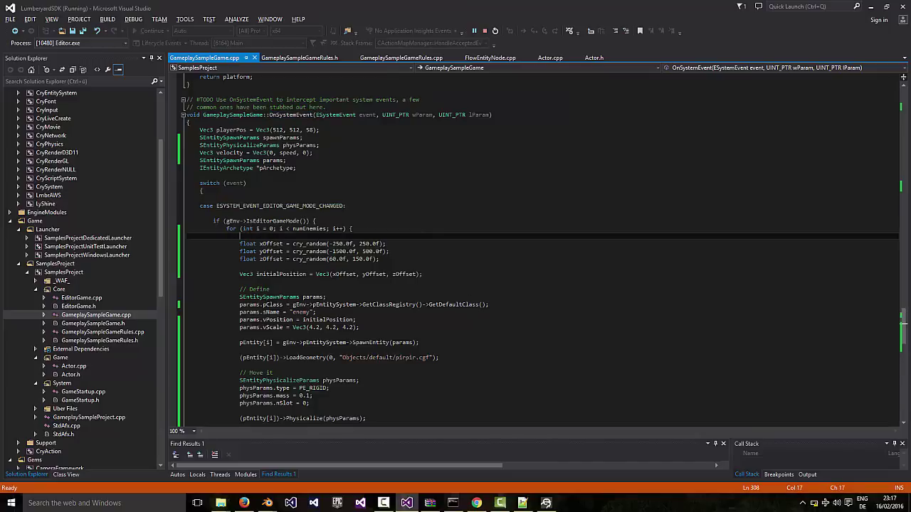
drag(206, 228, 380, 335)
scroll(288, 297, down, 6)
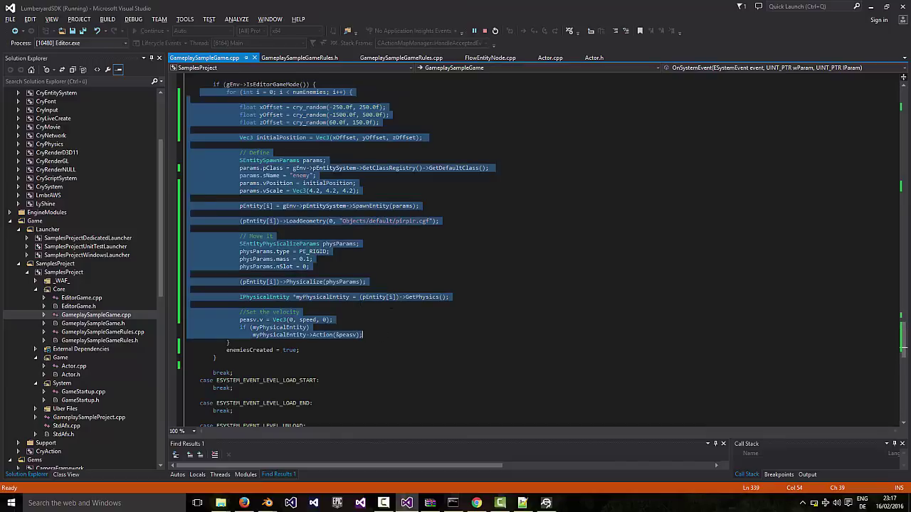
click(418, 285)
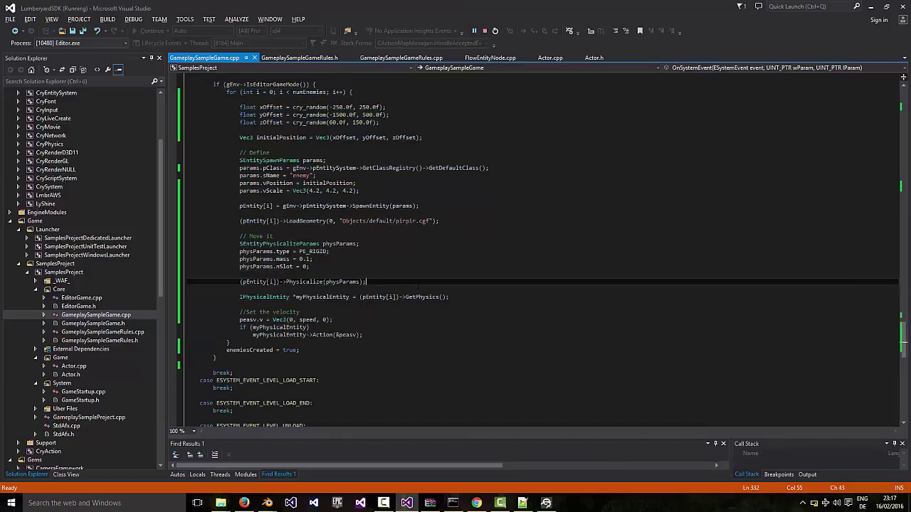
Highlight the pirpir.cgf file name in the LoadGeometry call to check which model the enemies load
drag(388, 220, 430, 220)
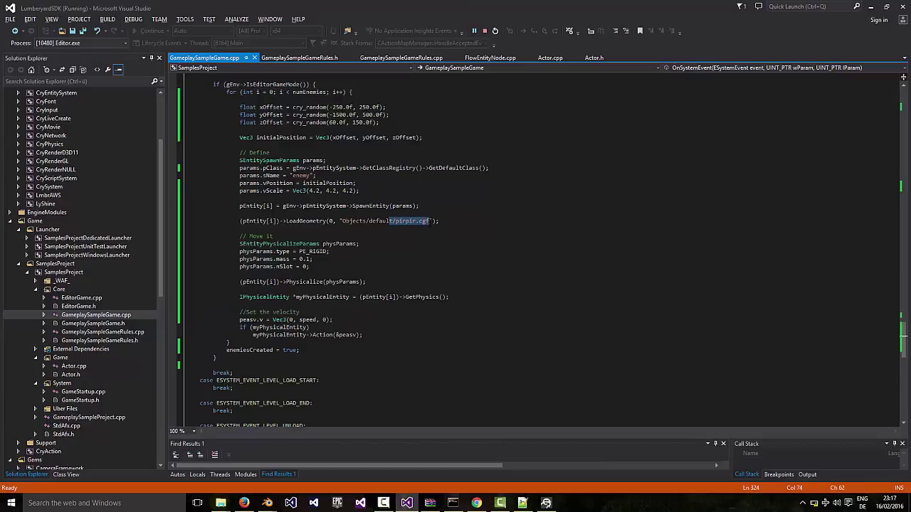
click(437, 221)
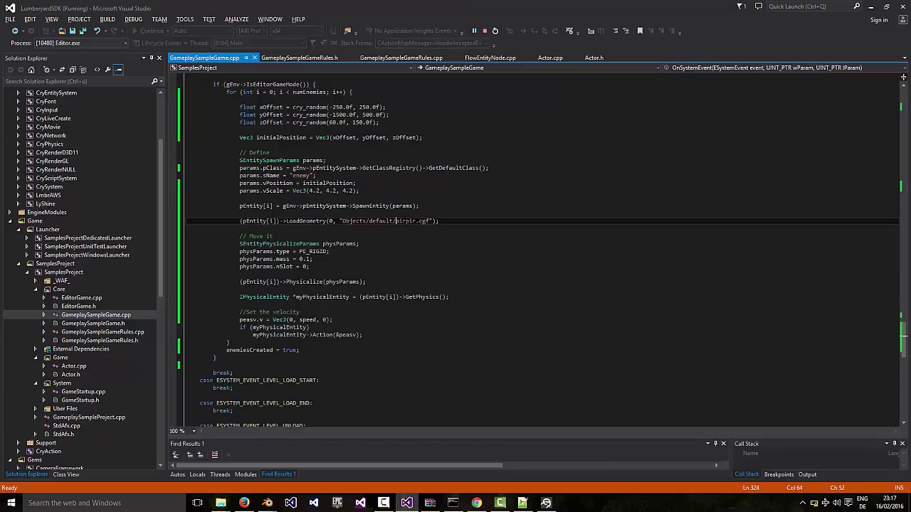
drag(395, 221, 430, 220)
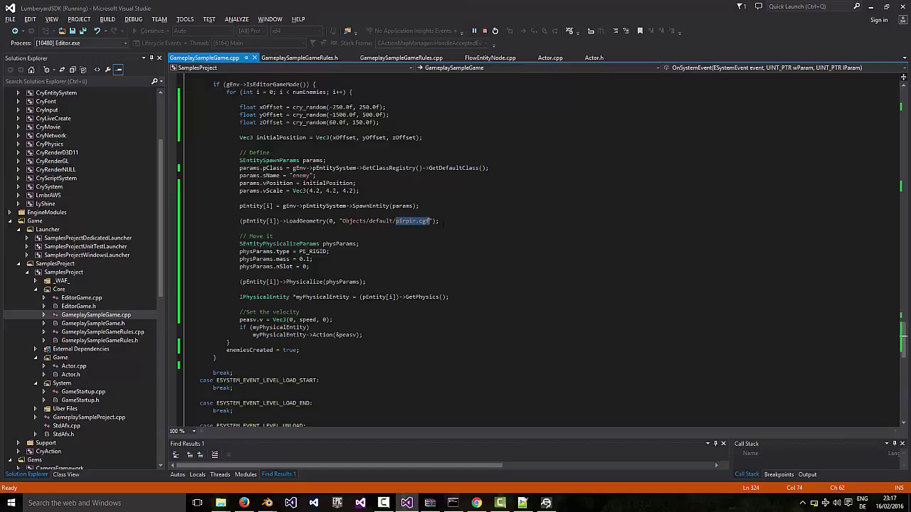
click(443, 221)
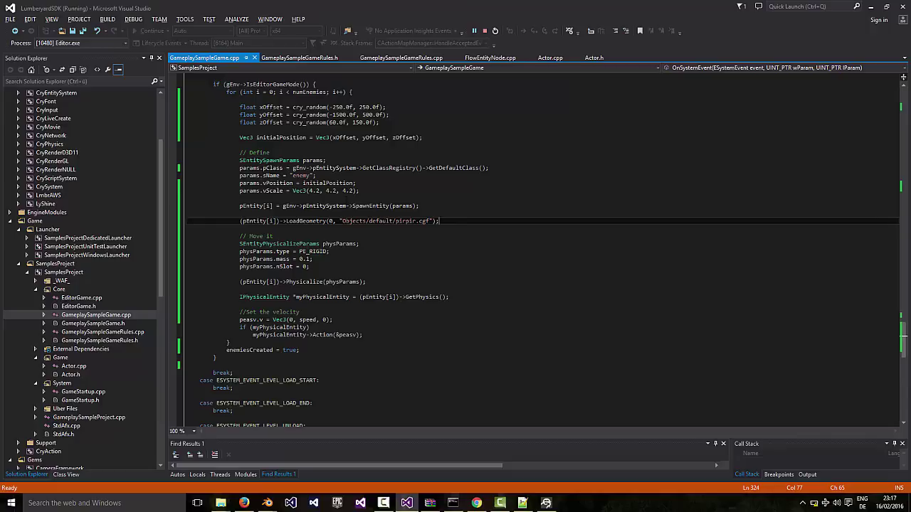
Review the whole enemy-spawning for loop and highlight its numEnemies limit
click(316, 175)
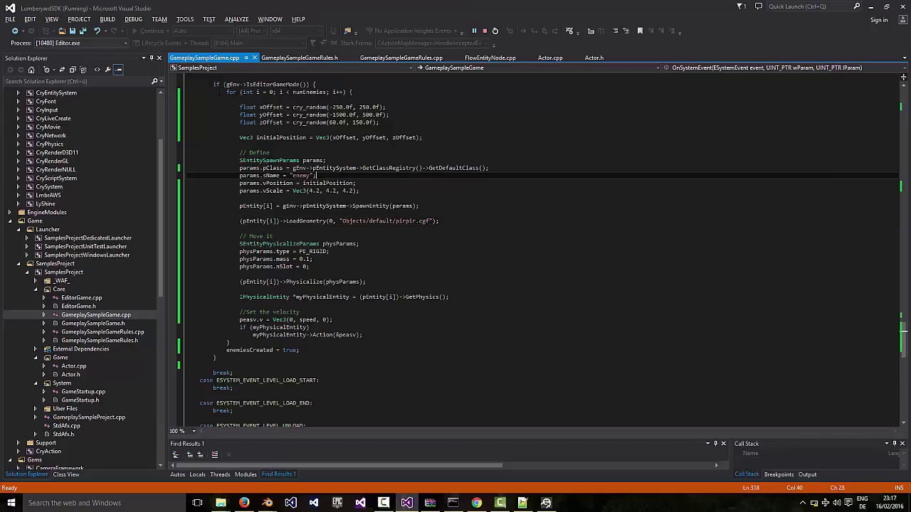
drag(224, 92, 359, 342)
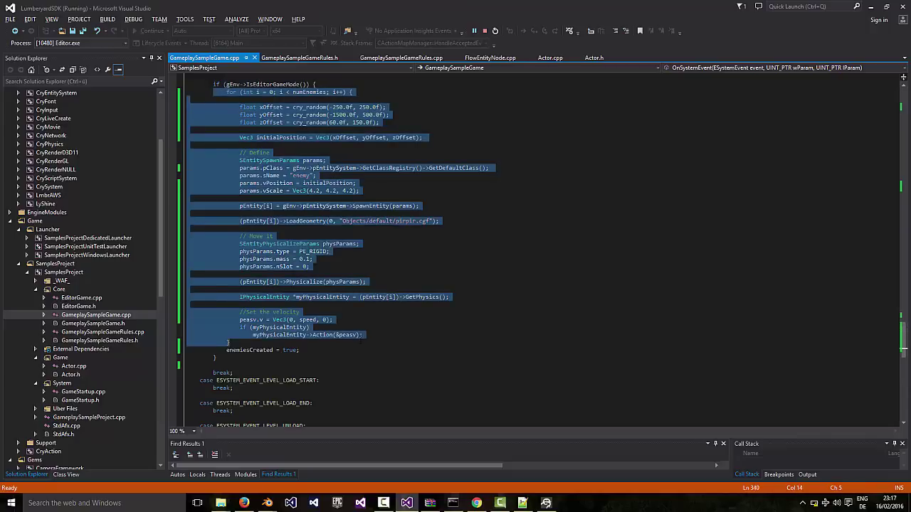
double_click(309, 93)
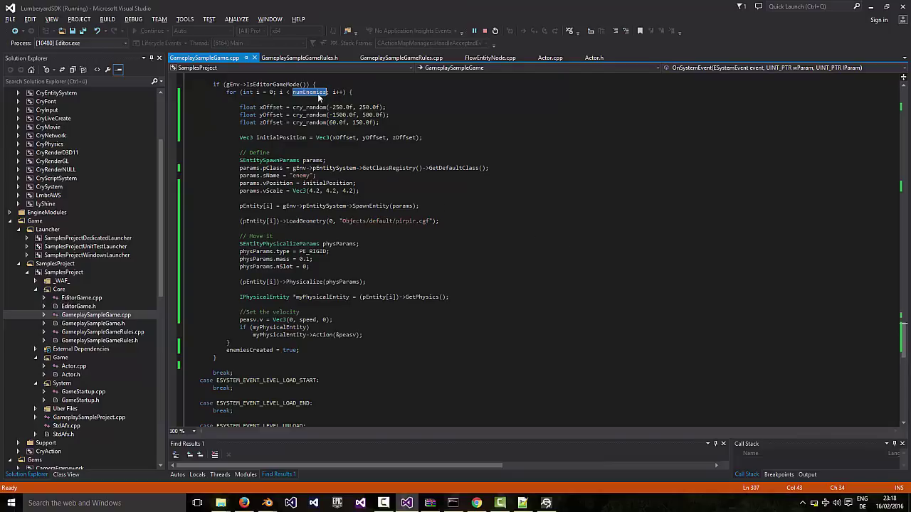
Highlight the cry_random lines for xOffset, yOffset and zOffset, and the initialPosition variable built from them
click(240, 99)
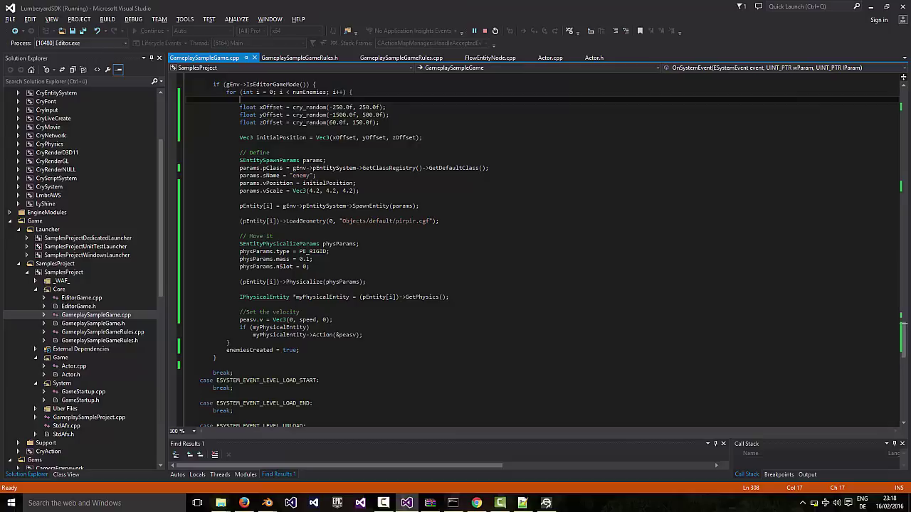
drag(239, 107, 380, 123)
click(380, 123)
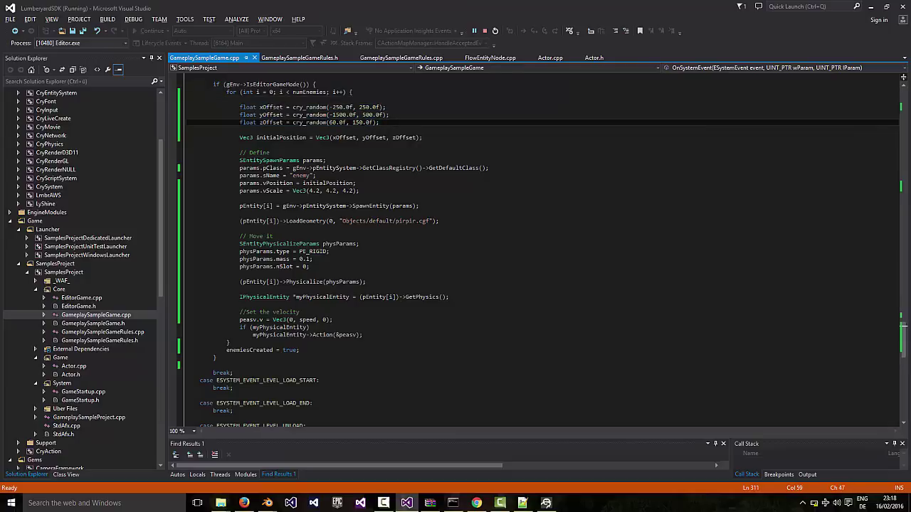
drag(239, 107, 380, 123)
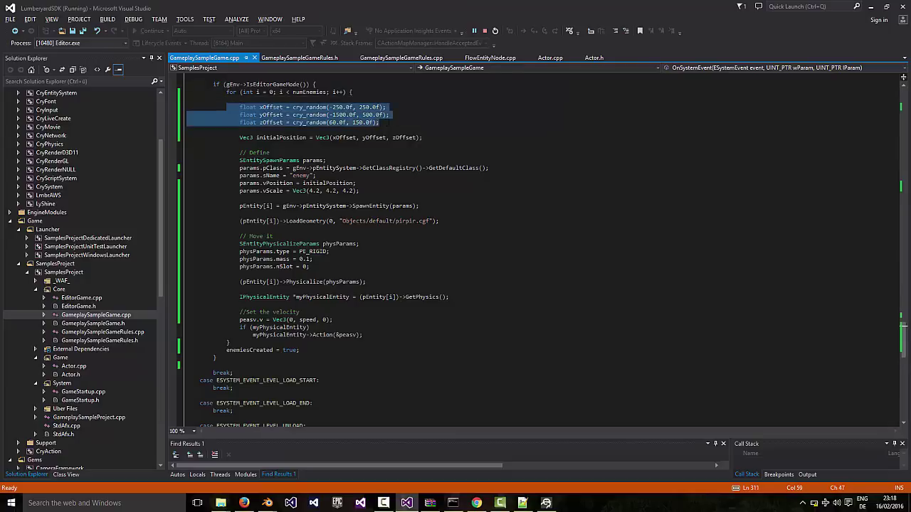
click(380, 123)
double_click(281, 138)
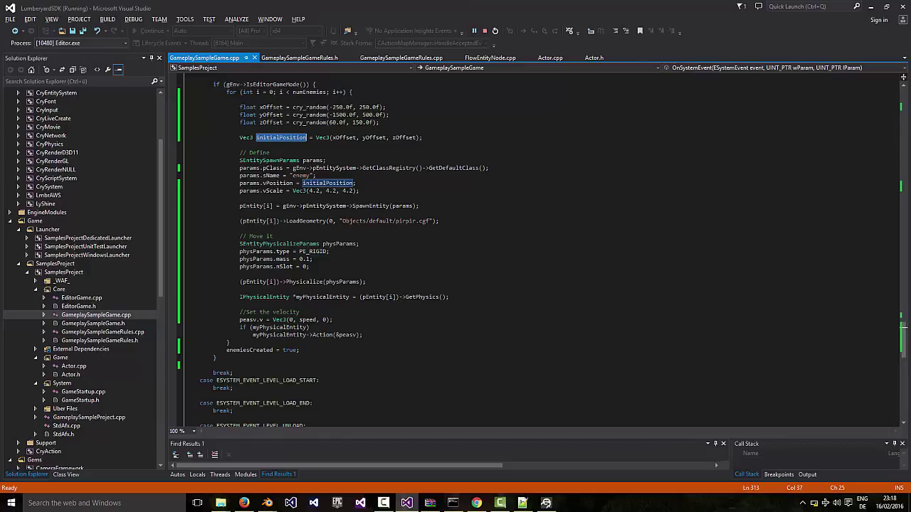
Highlight pEntity[i] in the SpawnEntity assignment to examine where each spawned enemy is stored
click(356, 311)
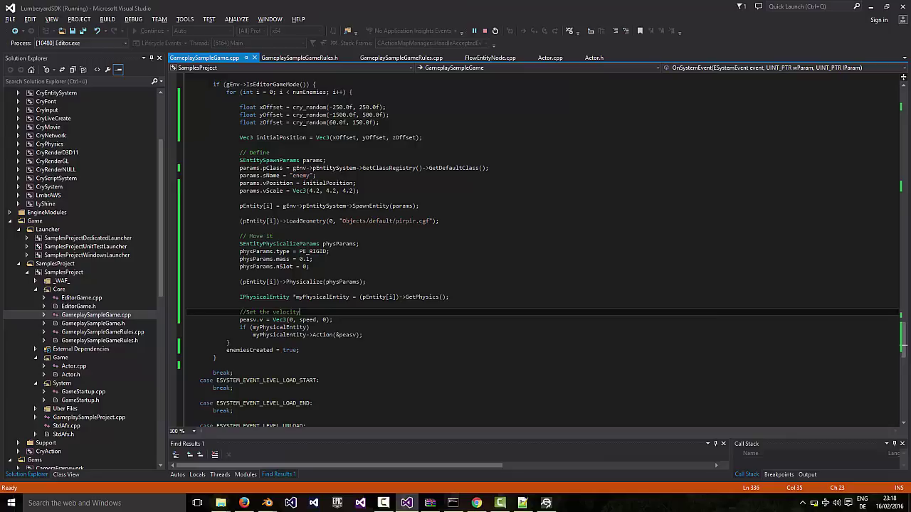
drag(272, 206, 239, 206)
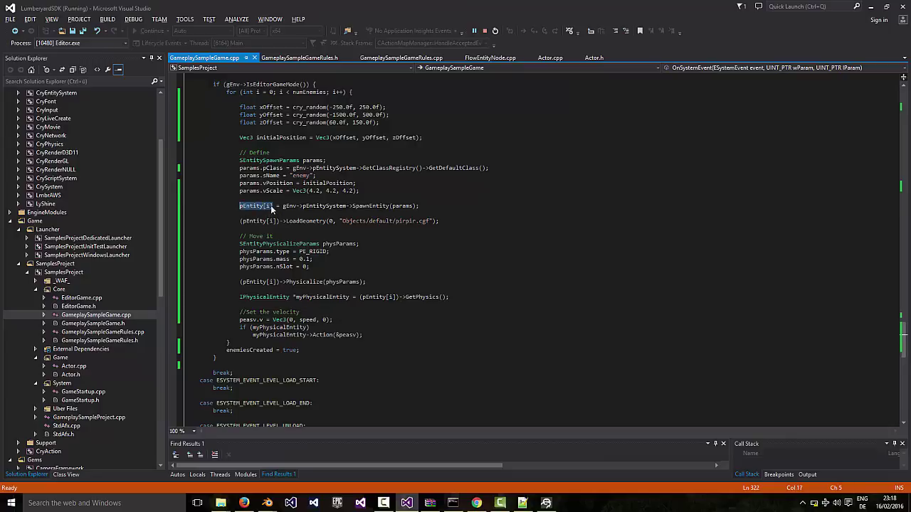
mouse_move(307, 243)
click(302, 236)
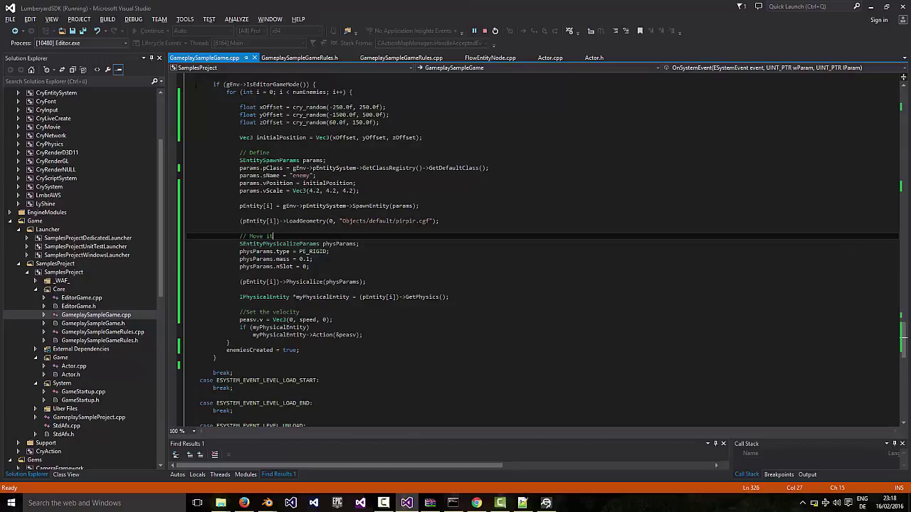
Highlight the whole ESYSTEM_EVENT_EDITOR_GAME_MODE_CHANGED case and the name of the OnSystemEvent function that contains it
drag(186, 83, 262, 191)
scroll(278, 193, up, 2)
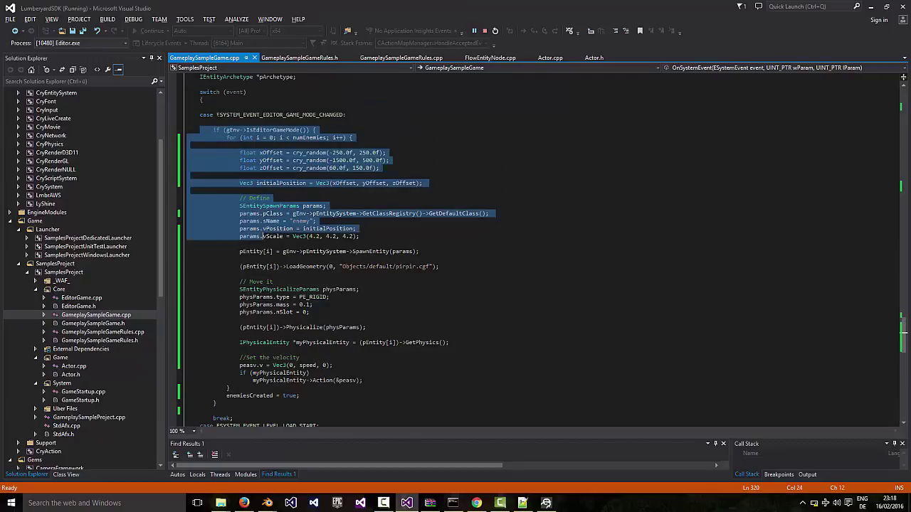
drag(200, 115, 401, 397)
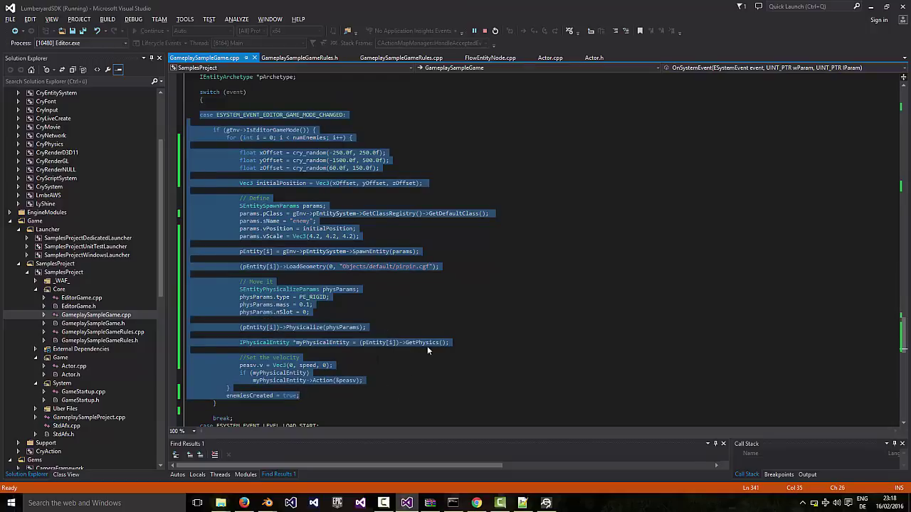
scroll(427, 346, up, 7)
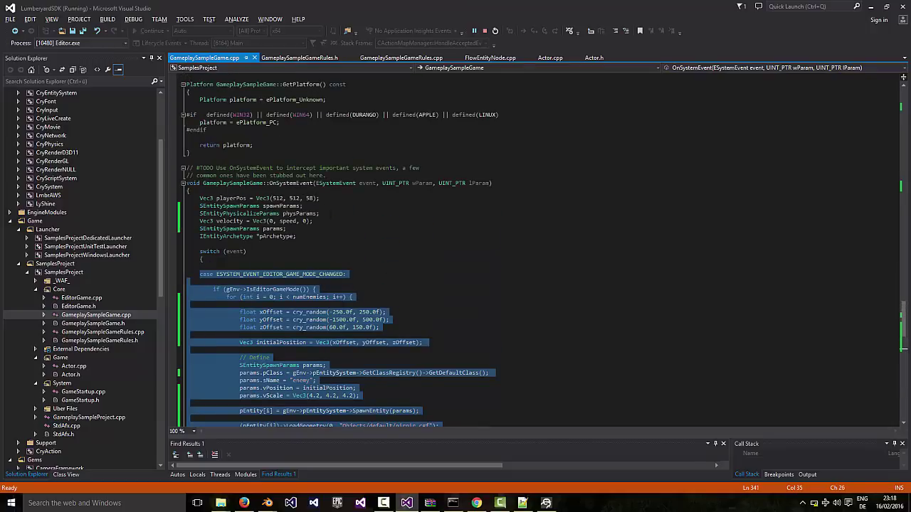
double_click(300, 183)
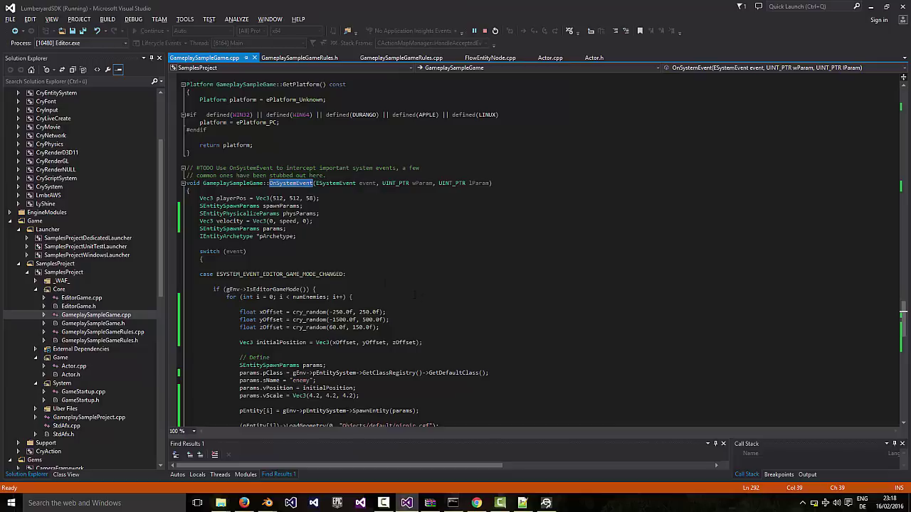
Examine the peasv.v velocity assignment in the enemy-spawning loop and highlight the speed variable in its Vec3
scroll(385, 285, down, 4)
scroll(415, 294, down, 3)
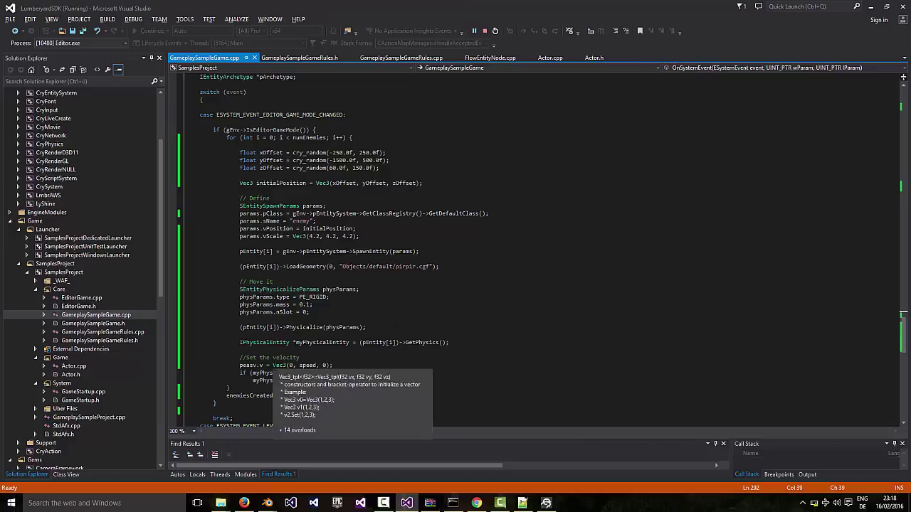
drag(272, 365, 331, 365)
click(337, 366)
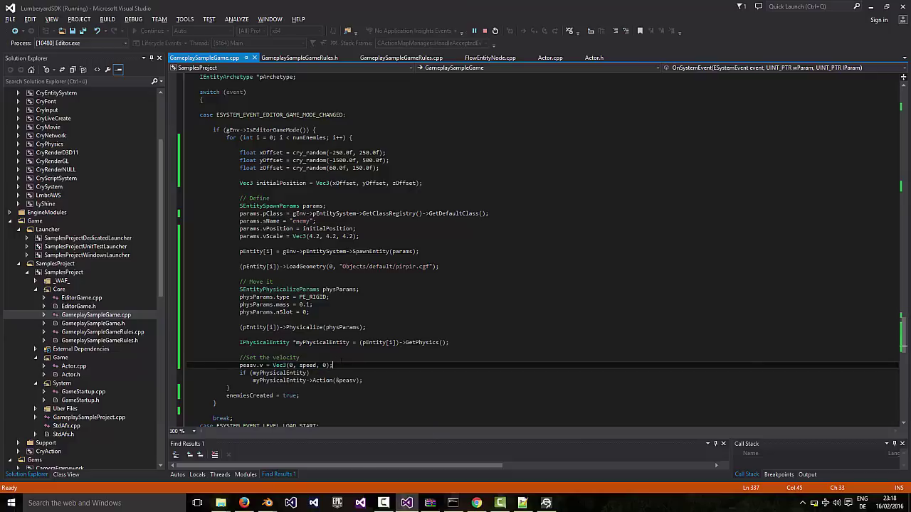
double_click(308, 365)
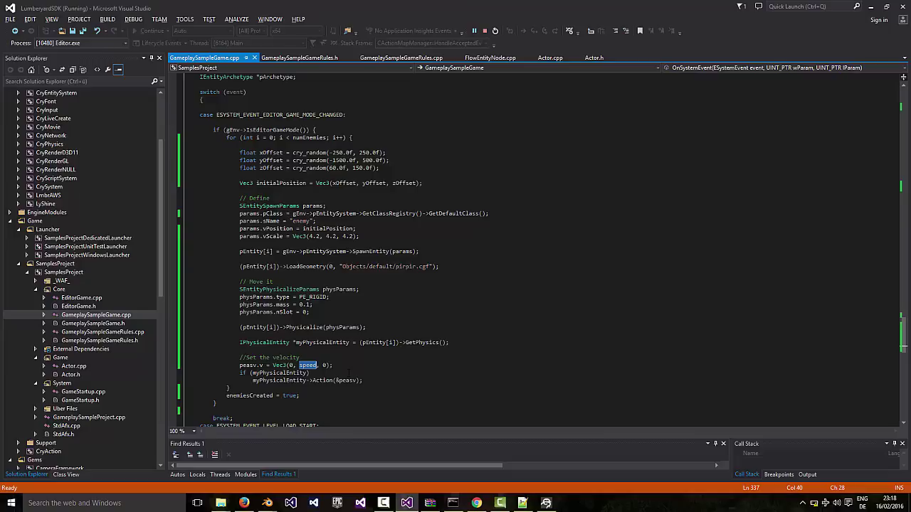
click(348, 372)
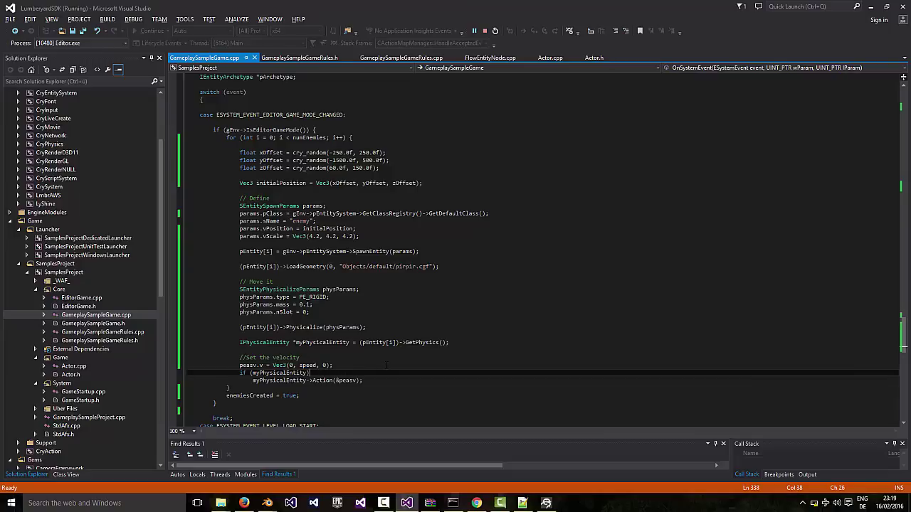
Find the GameplaySampleGame::Update function and highlight its name
scroll(386, 365, up, 15)
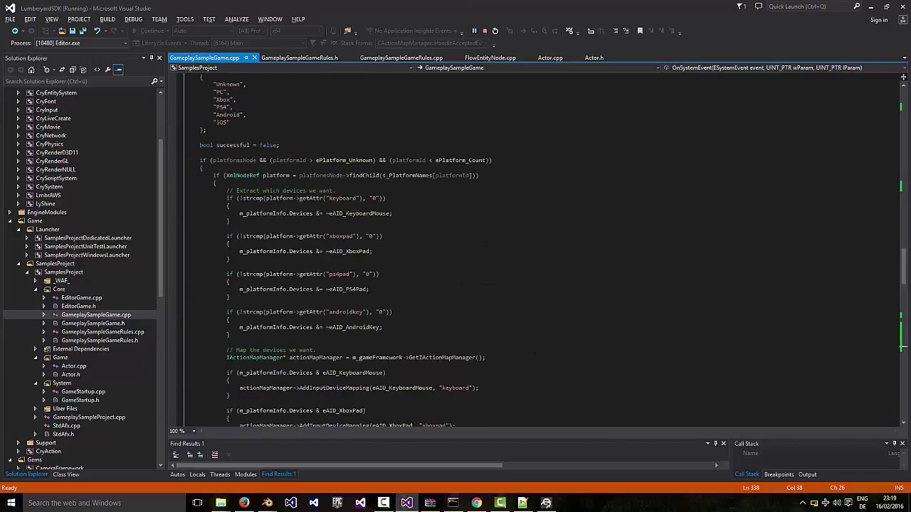
scroll(386, 365, up, 15)
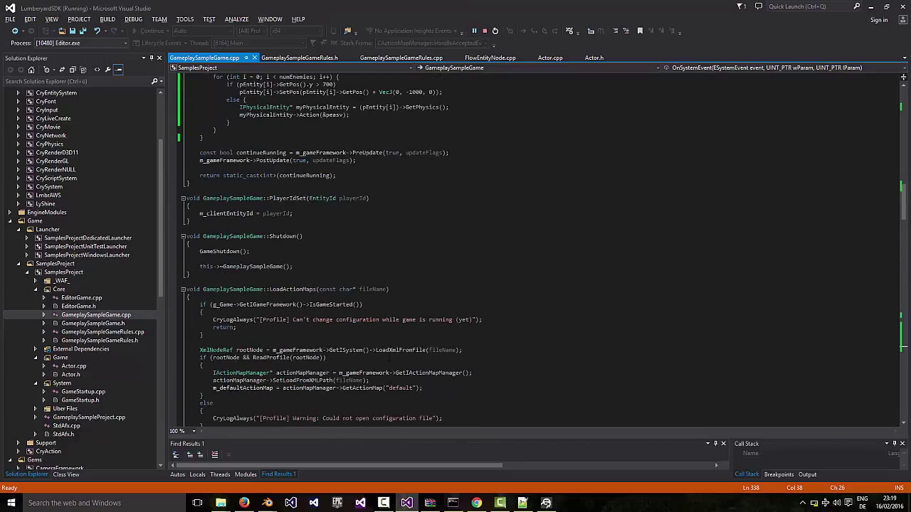
scroll(388, 362, up, 7)
double_click(277, 177)
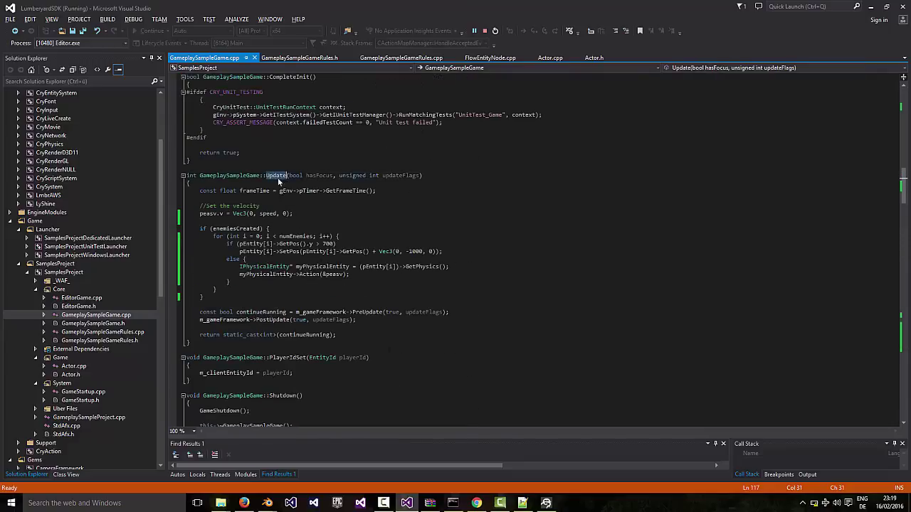
click(322, 220)
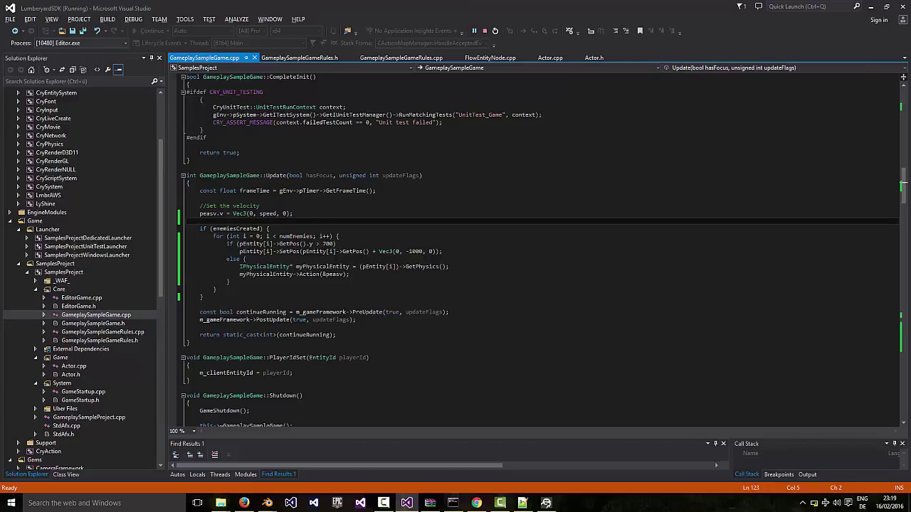
Examine the myPhysicalEntity Action call in Update and highlight the line assigning the velocity to peasv.v
click(345, 274)
drag(345, 274, 299, 274)
click(267, 213)
drag(292, 214, 188, 214)
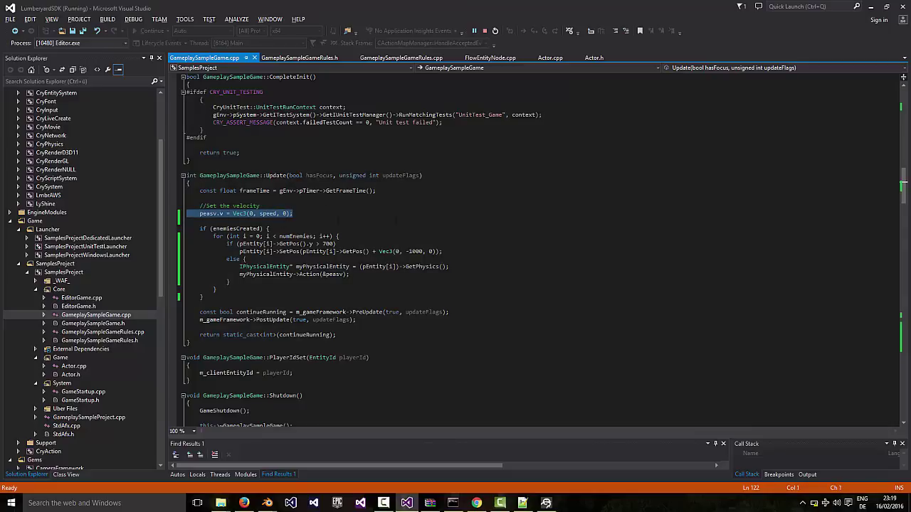
click(354, 282)
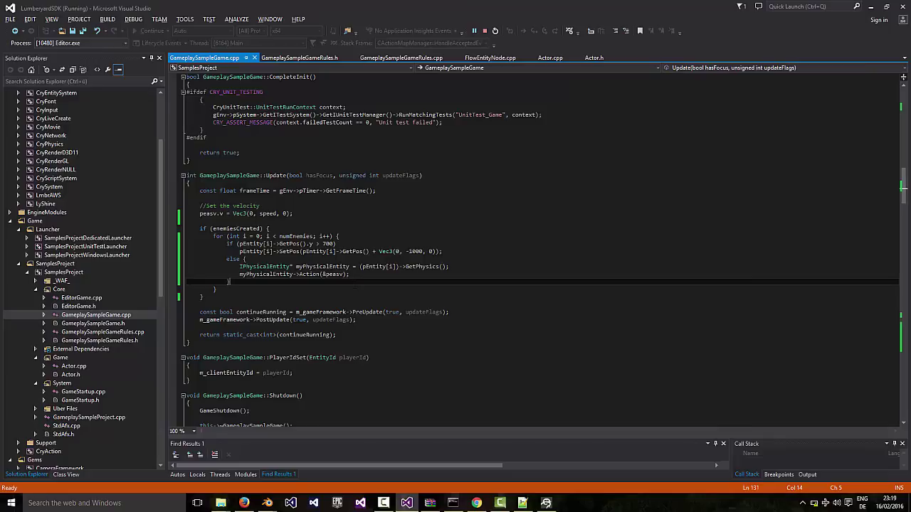
Review the enemy loop in Update, checking the SetPos call that moves planes back by Vec3(0, -1000, 0)
double_click(279, 176)
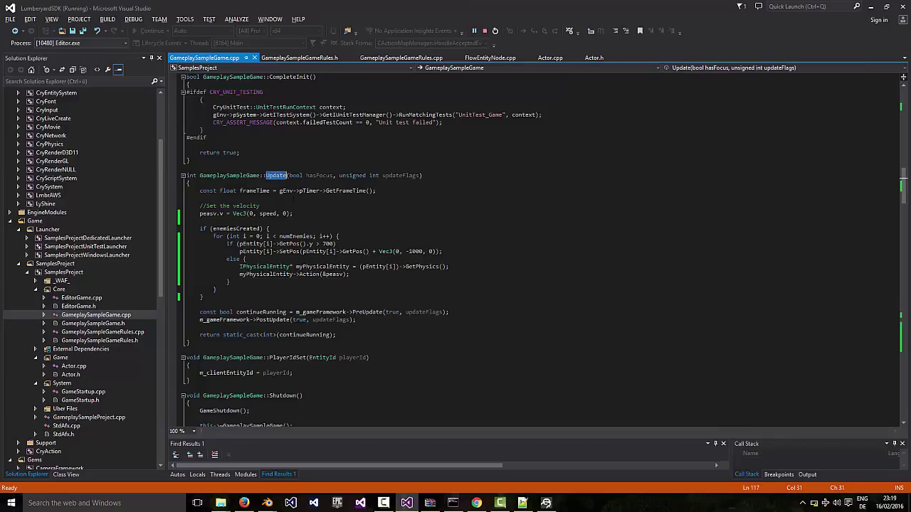
click(320, 223)
click(229, 282)
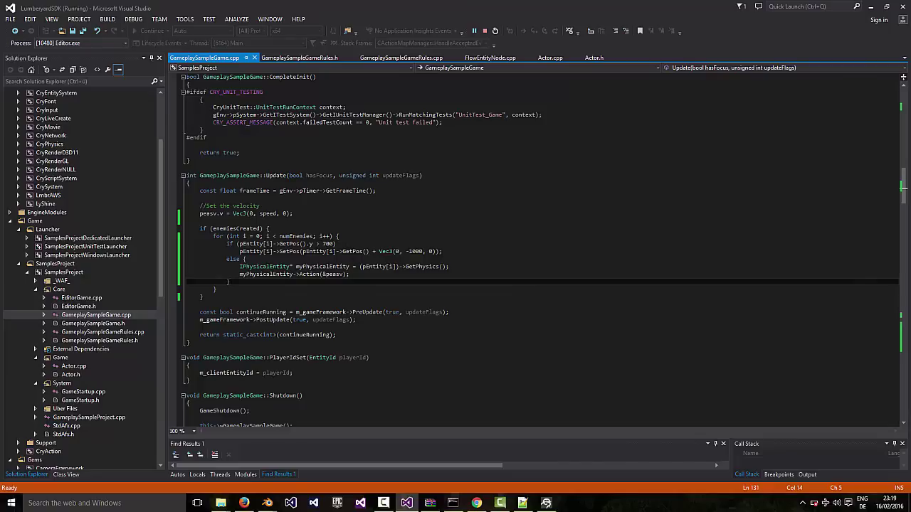
drag(282, 251, 399, 252)
click(456, 251)
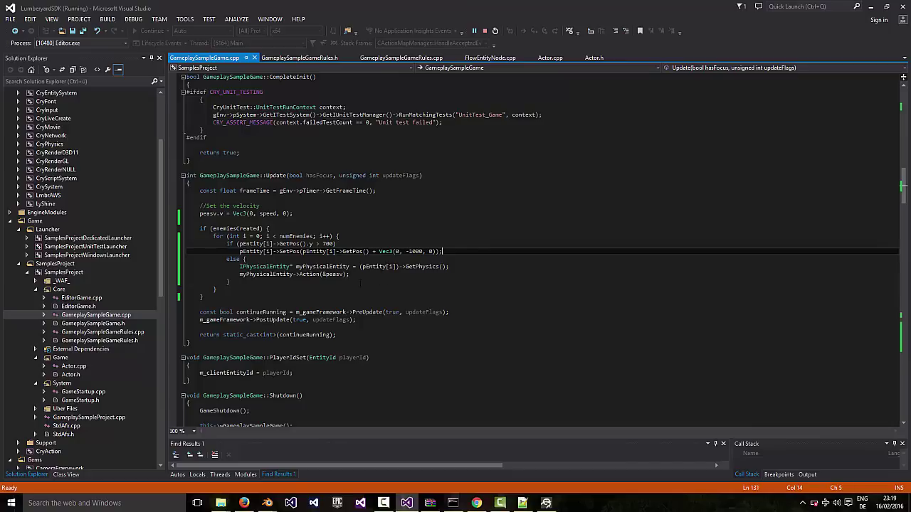
click(385, 281)
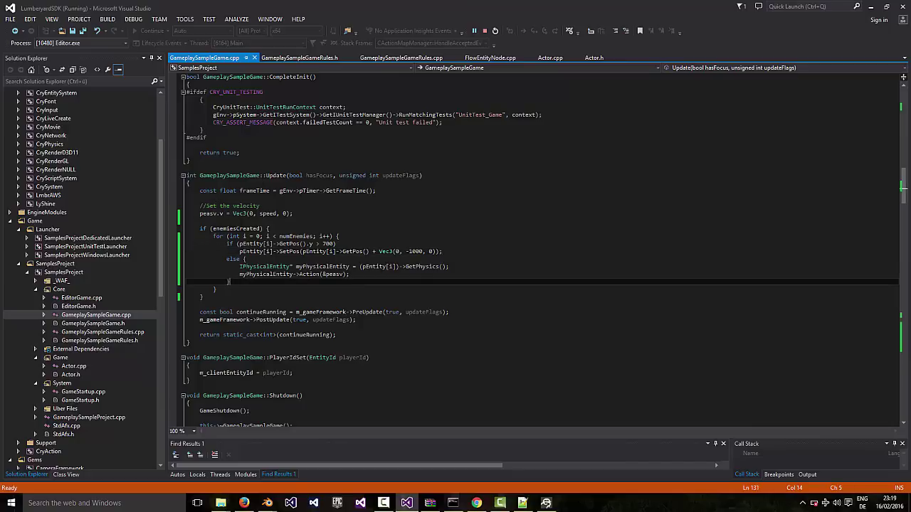
click(274, 175)
click(278, 206)
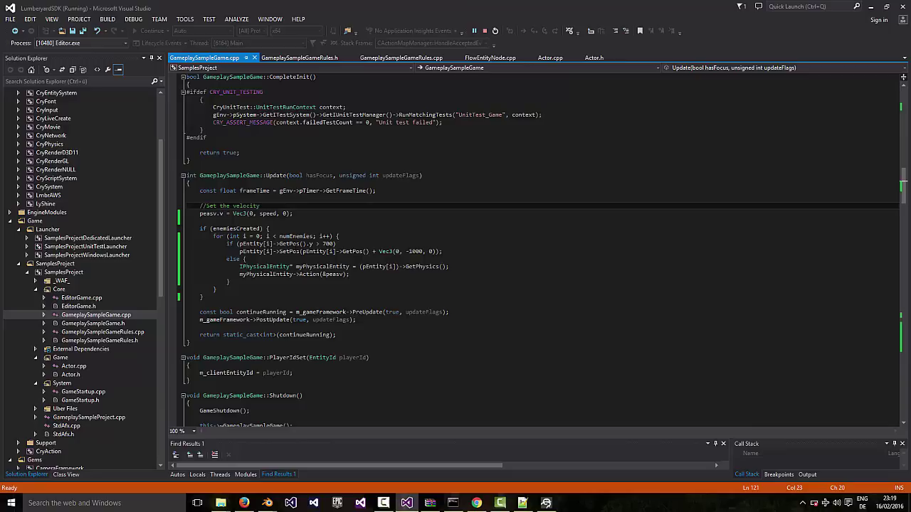
Return to OnSystemEvent, highlight its name and review the enemy-spawning code in its editor game mode case
scroll(391, 284, down, 20)
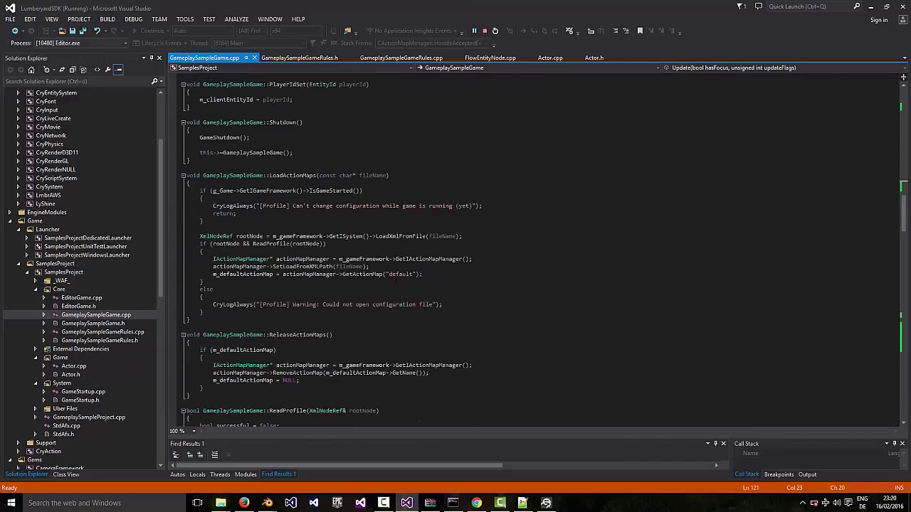
scroll(397, 272, down, 20)
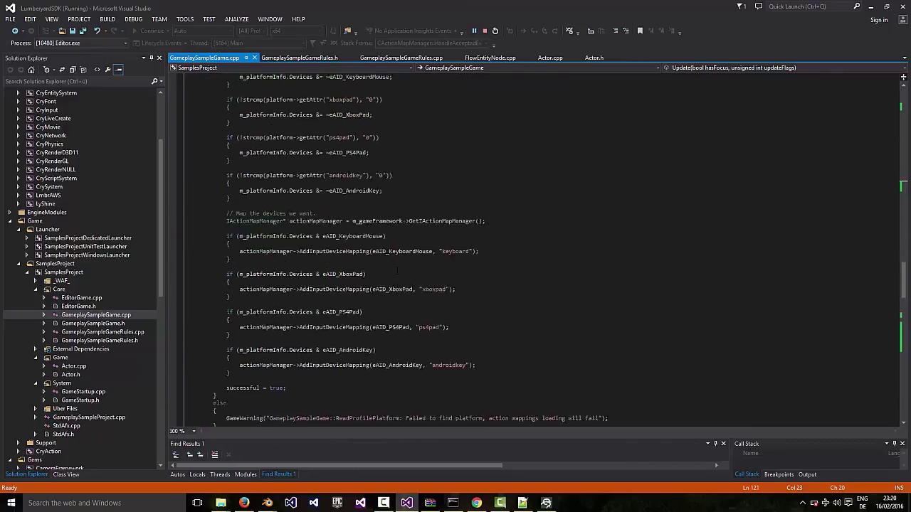
double_click(306, 207)
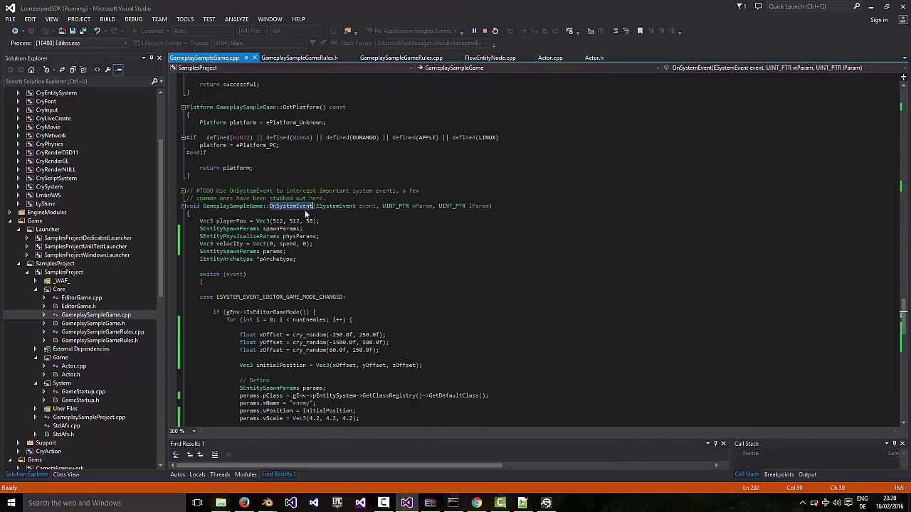
scroll(344, 271, down, 10)
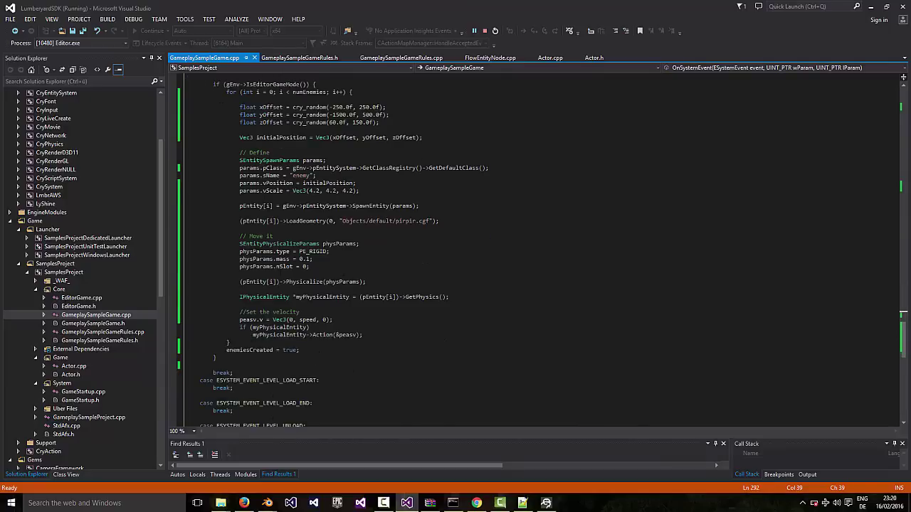
scroll(313, 140, up, 2)
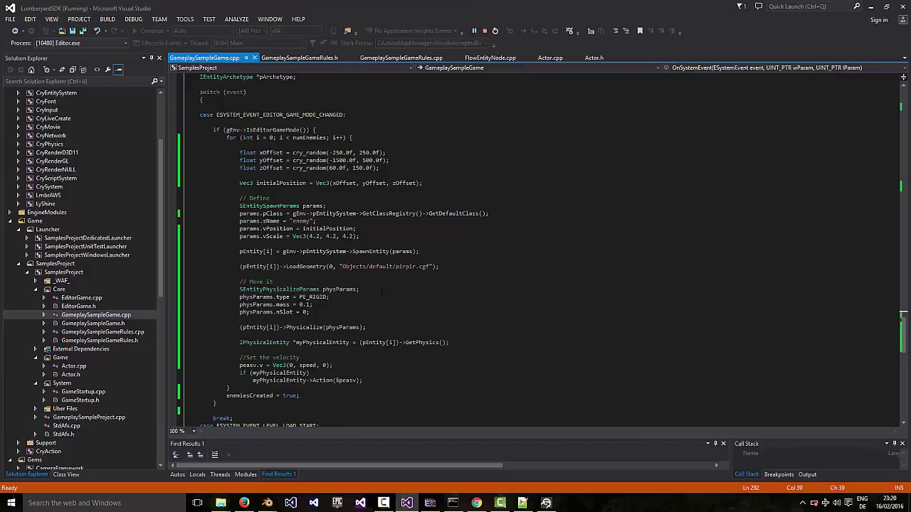
Switch to Lumberyard Editor and set the seabattle level's Time of Day to about 0 hours, then close its settings
click(548, 504)
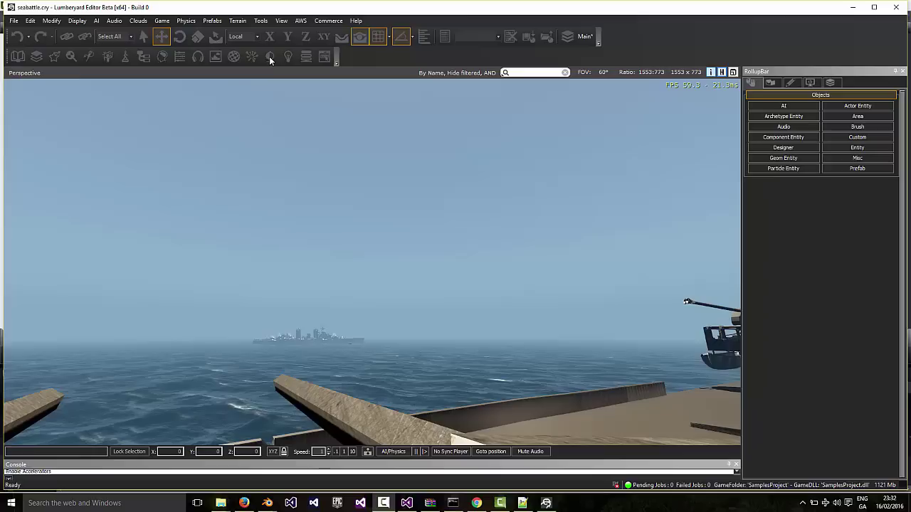
click(270, 57)
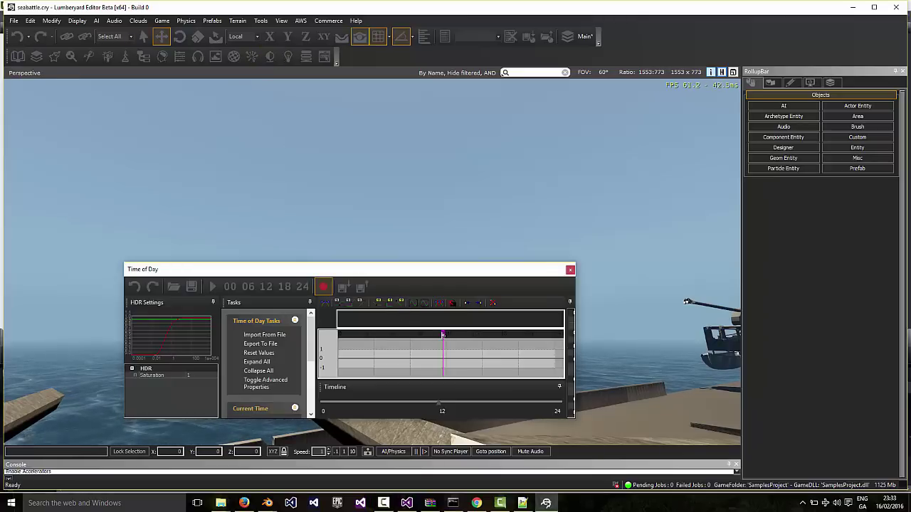
click(342, 333)
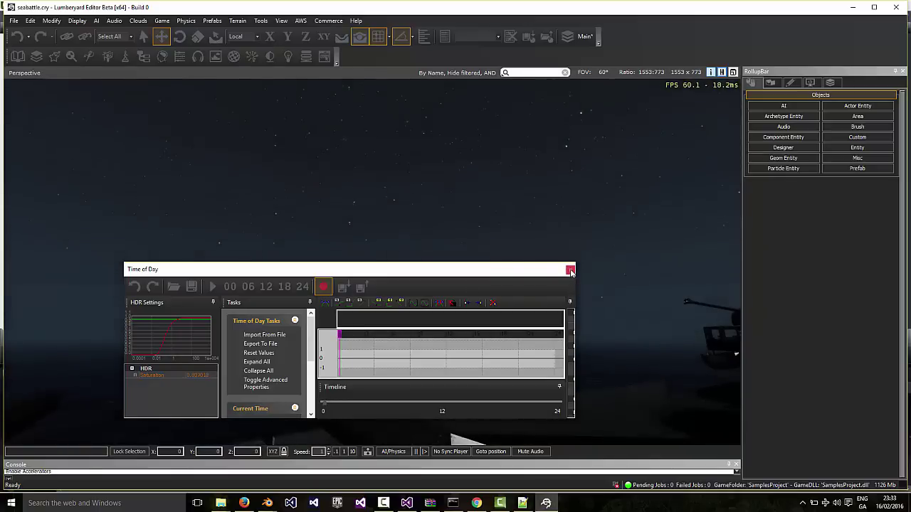
click(570, 270)
Switch the seabattle level into game mode to run the night-time battle with the enemy planes
click(162, 21)
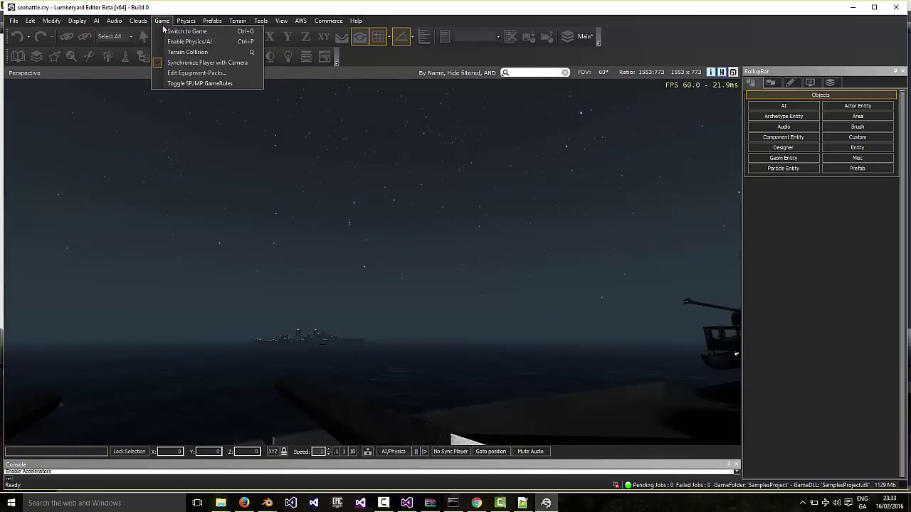
click(178, 32)
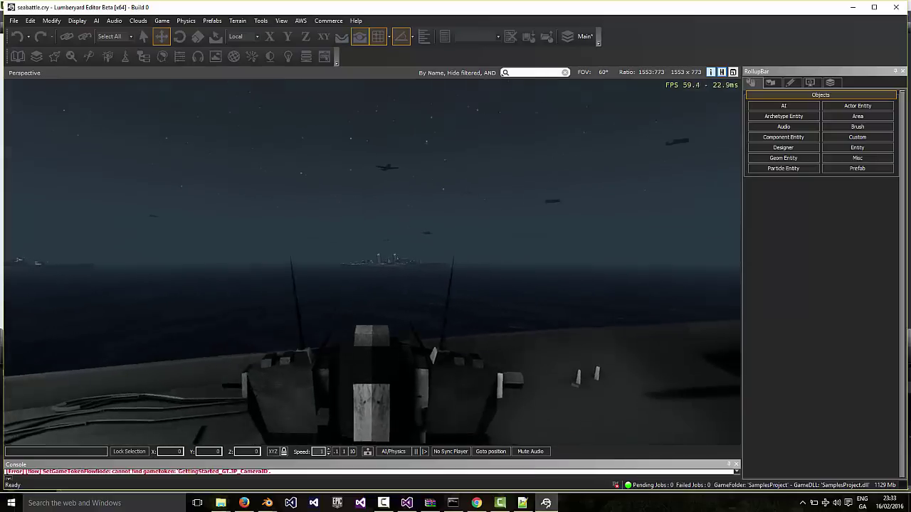